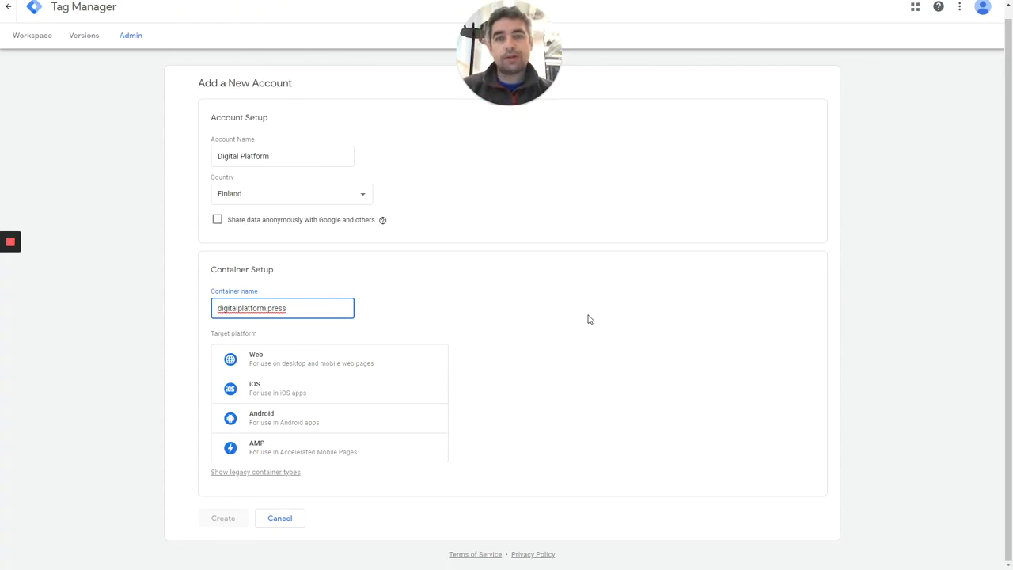
# - Choose Web as the target platform for the digitalplatform.press container
pyautogui.click(375, 362)
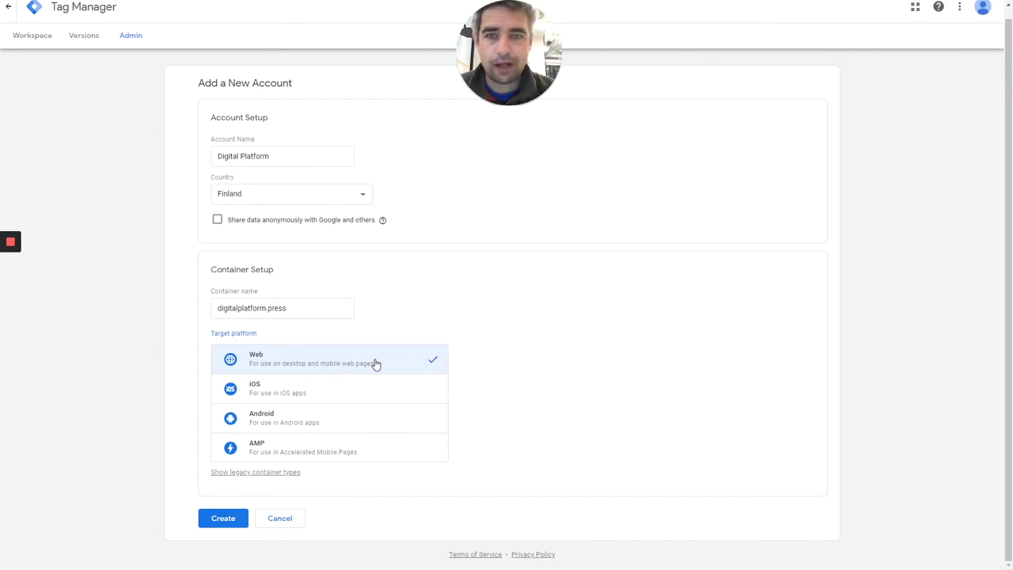
pyautogui.click(320, 450)
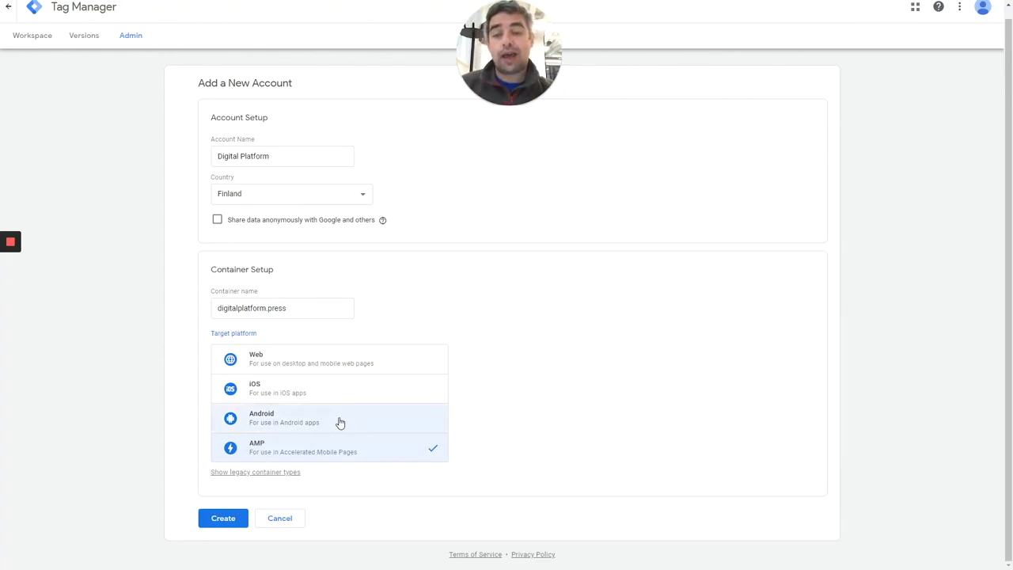
pyautogui.click(340, 420)
pyautogui.click(353, 397)
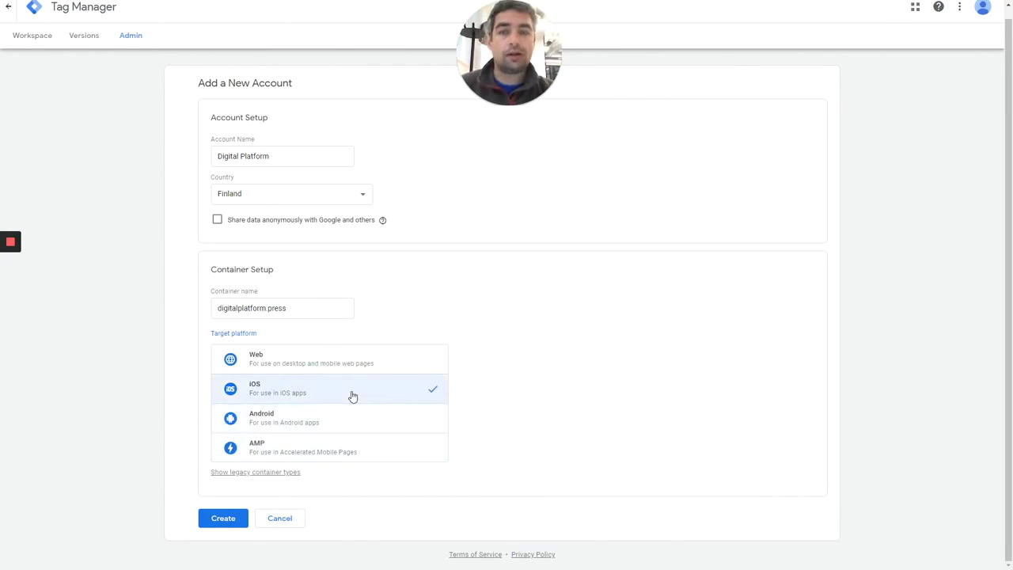
pyautogui.click(320, 360)
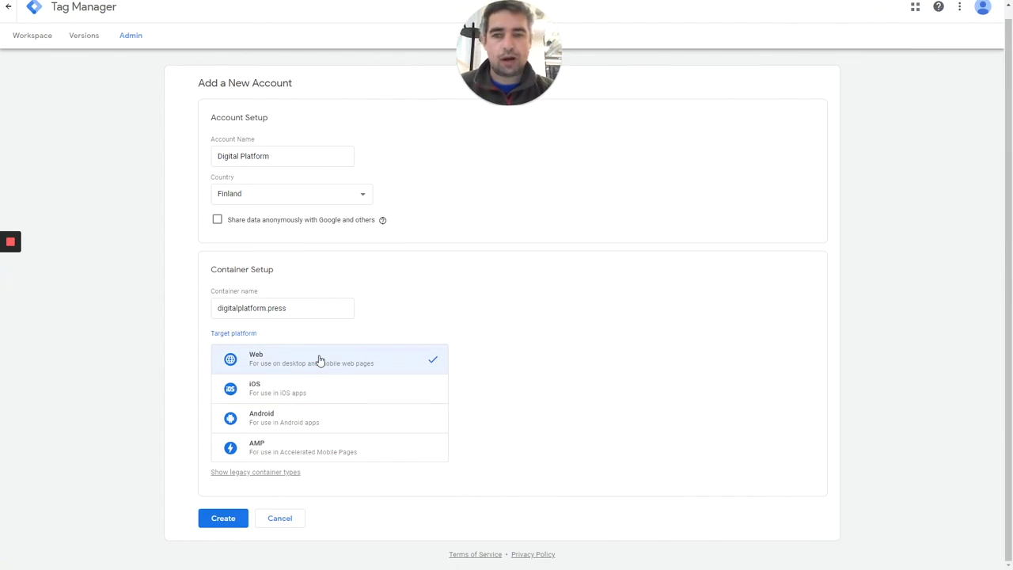
# - Create the account and container, accepting the GDPR Data Processing Terms and the Google Tag Manager Terms of Service
pyautogui.click(223, 518)
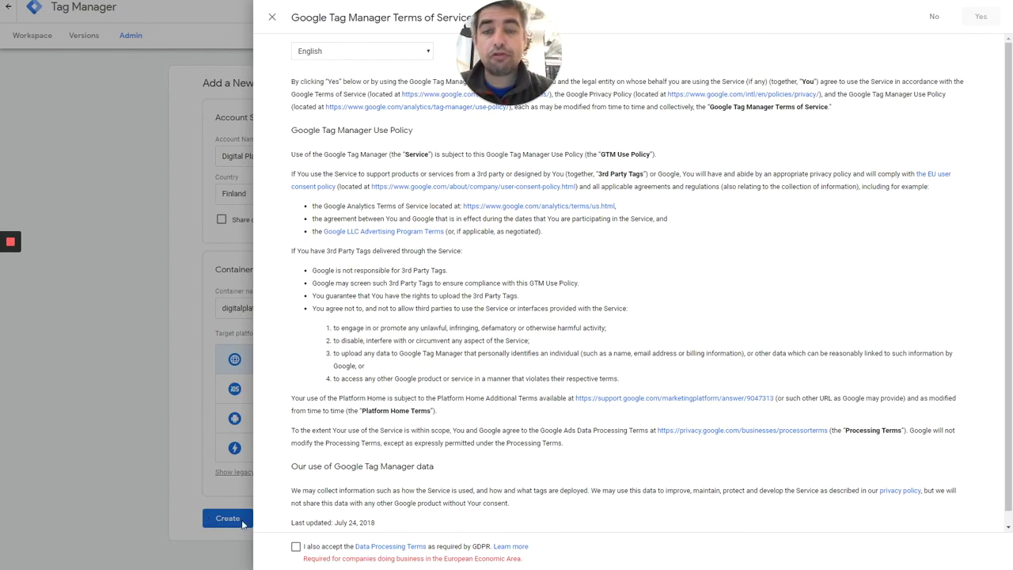
pyautogui.scroll(-1, 498, 338)
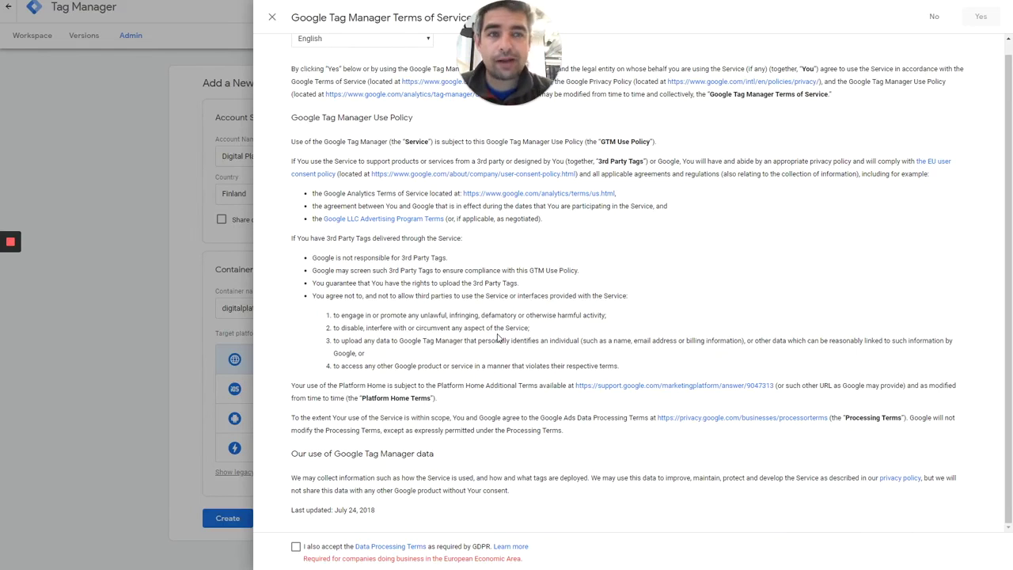
pyautogui.click(296, 547)
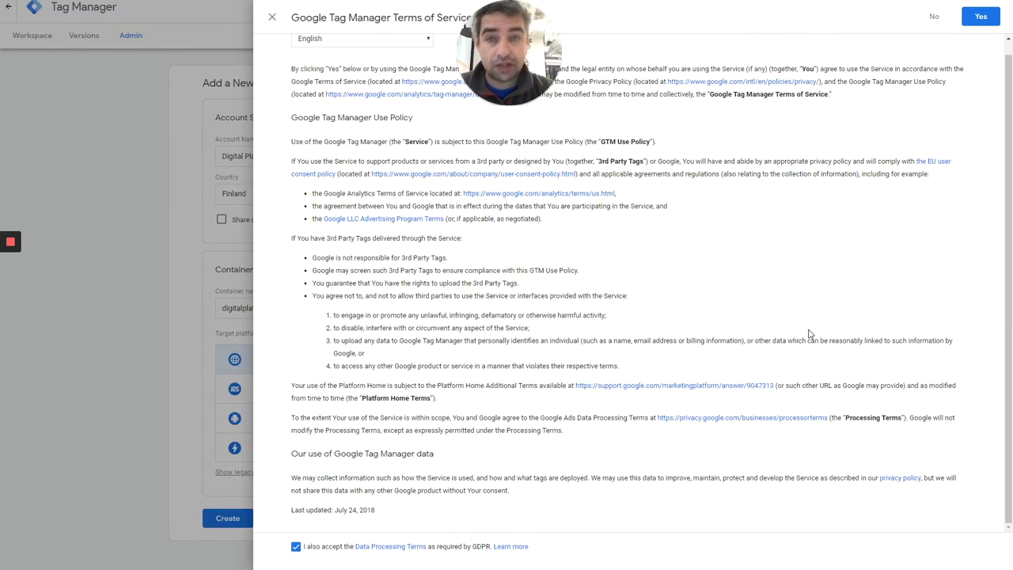
pyautogui.click(980, 16)
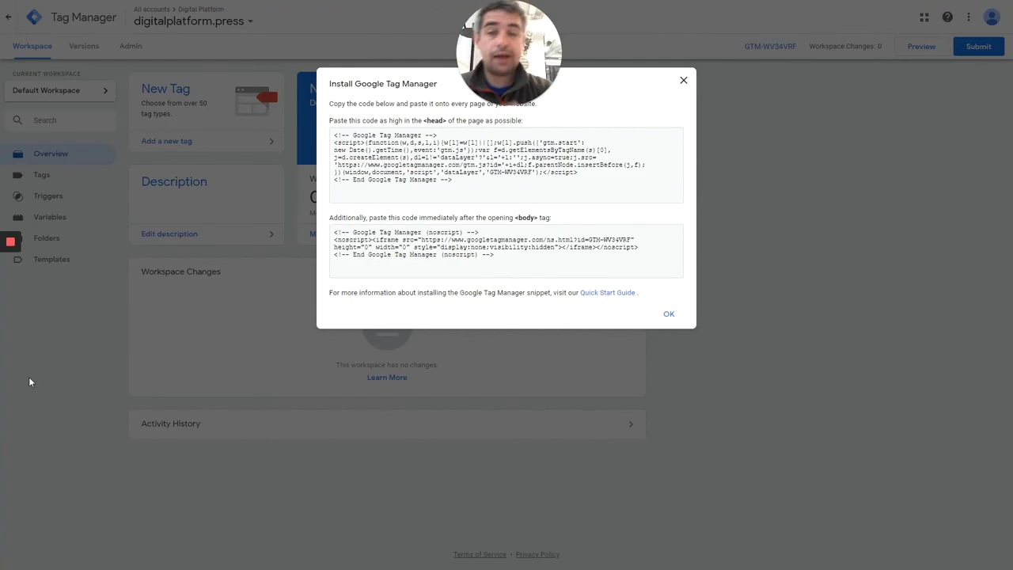
# - Examine the head and body code snippets for installing Google Tag Manager, and dismiss the installation instructions
pyautogui.tripleClick(421, 151)
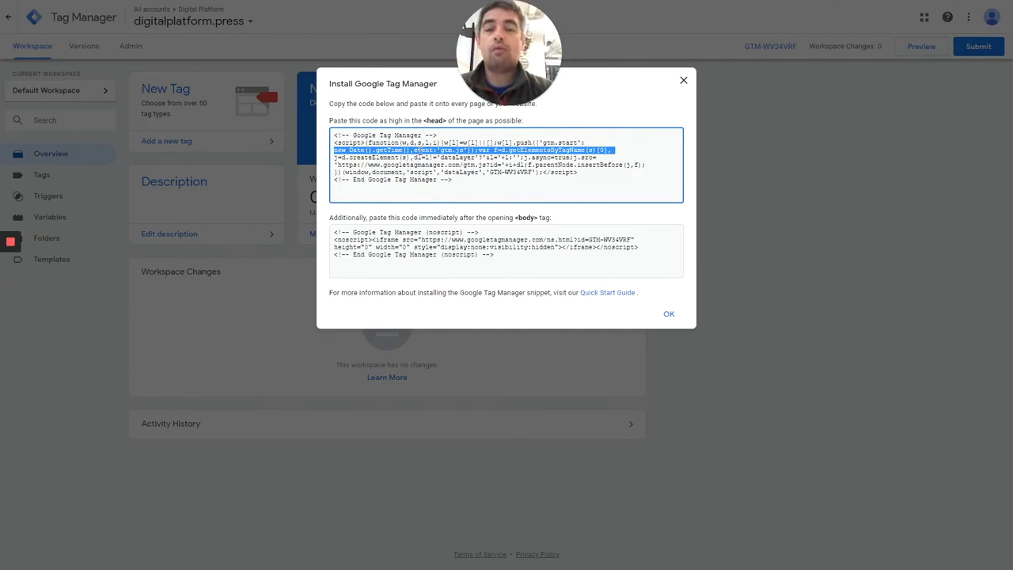
pyautogui.tripleClick(473, 248)
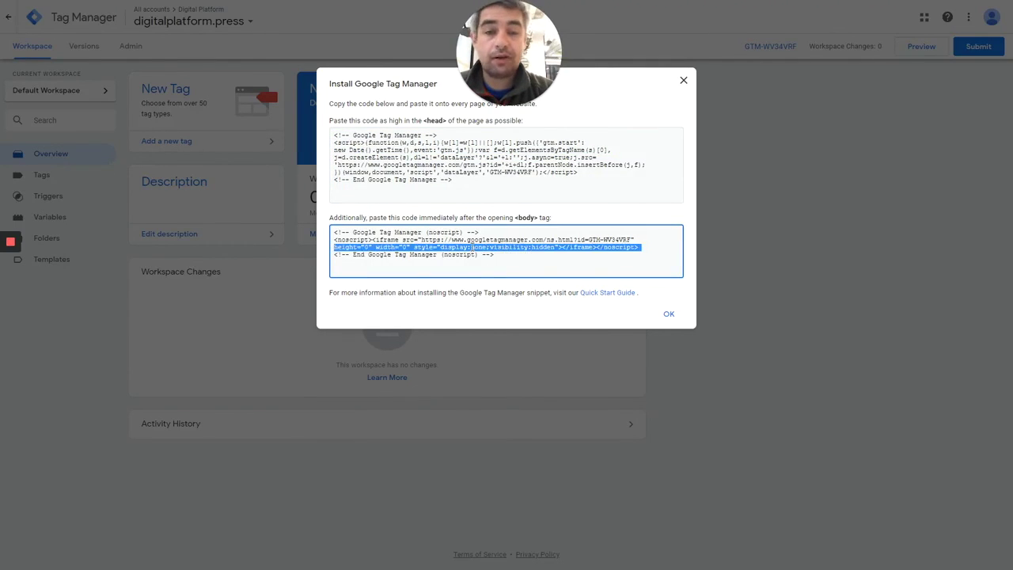
pyautogui.click(671, 315)
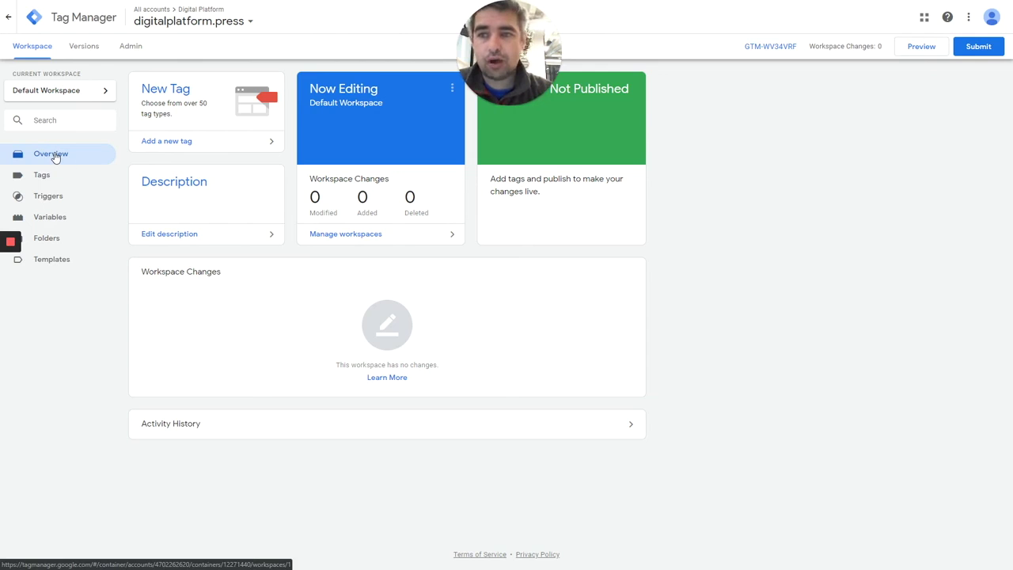
# - Create a new tag in the workspace and name it Google Analytics
pyautogui.click(42, 177)
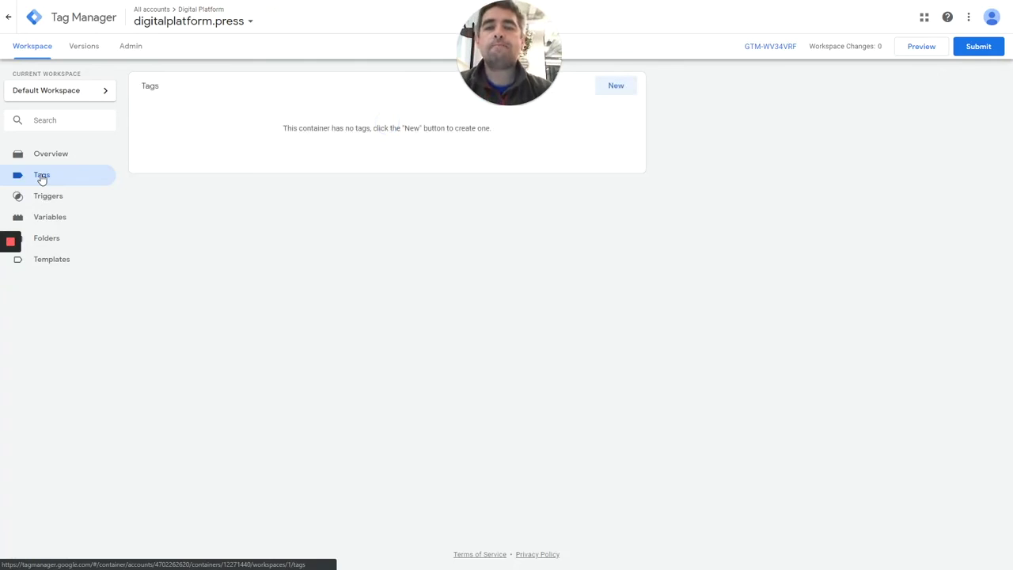
pyautogui.click(615, 87)
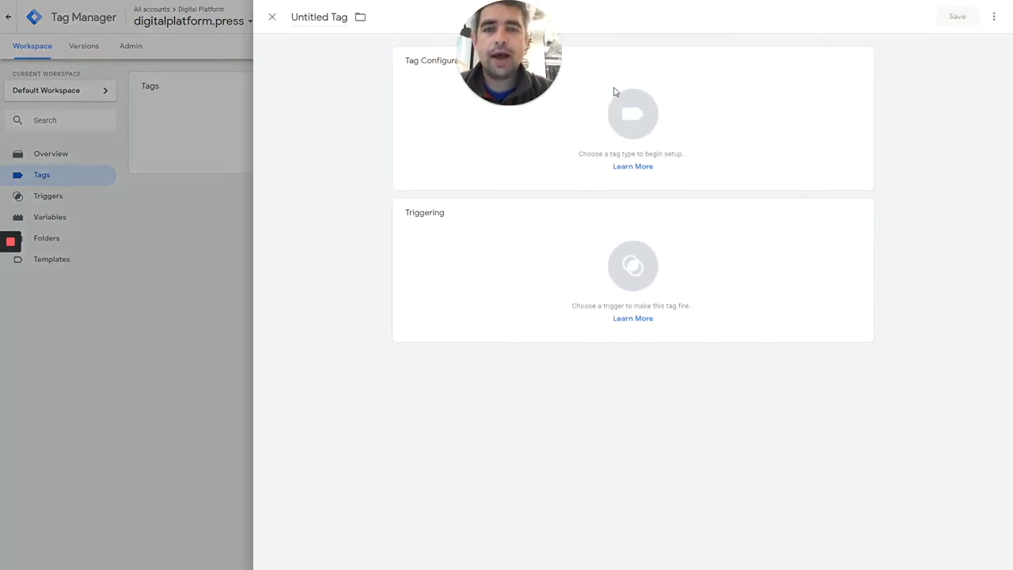
pyautogui.click(318, 16)
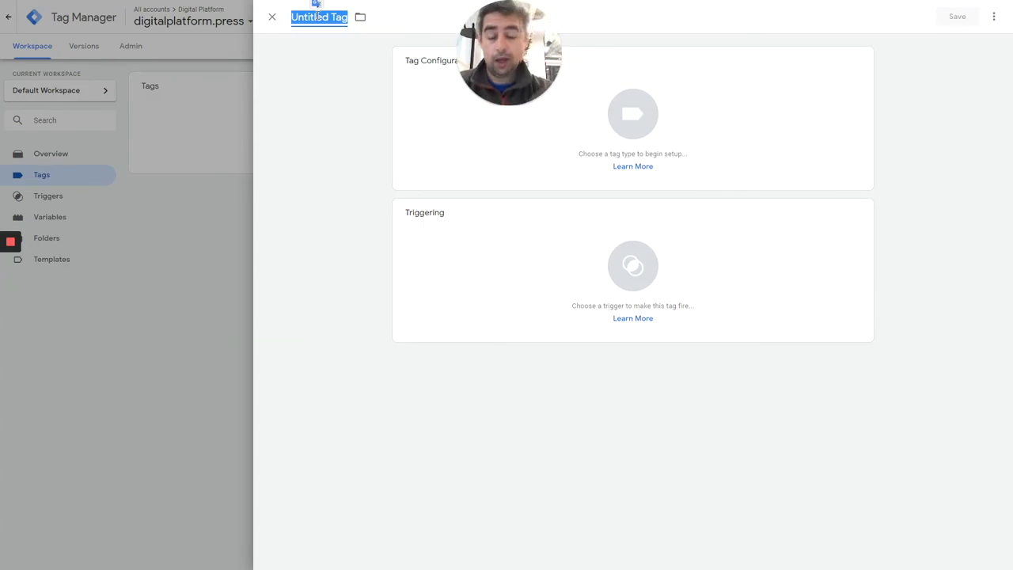
pyautogui.write('Google ')
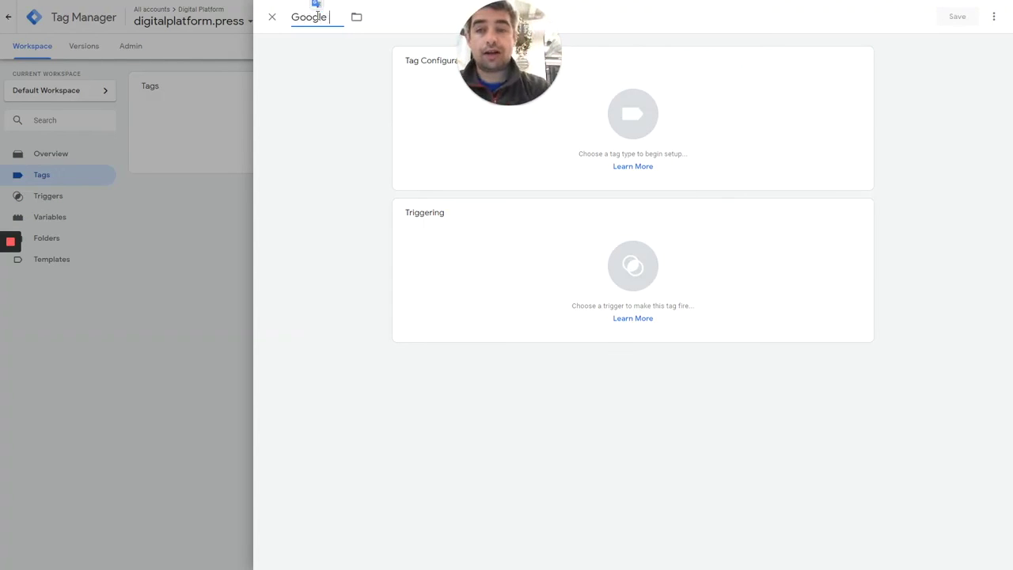
pyautogui.write('Analyti')
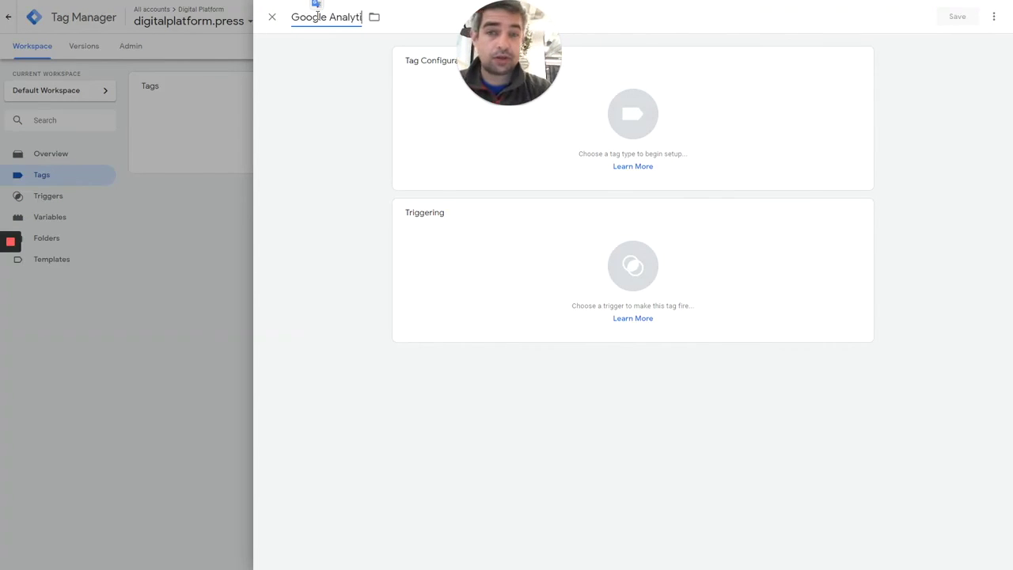
pyautogui.write('cs')
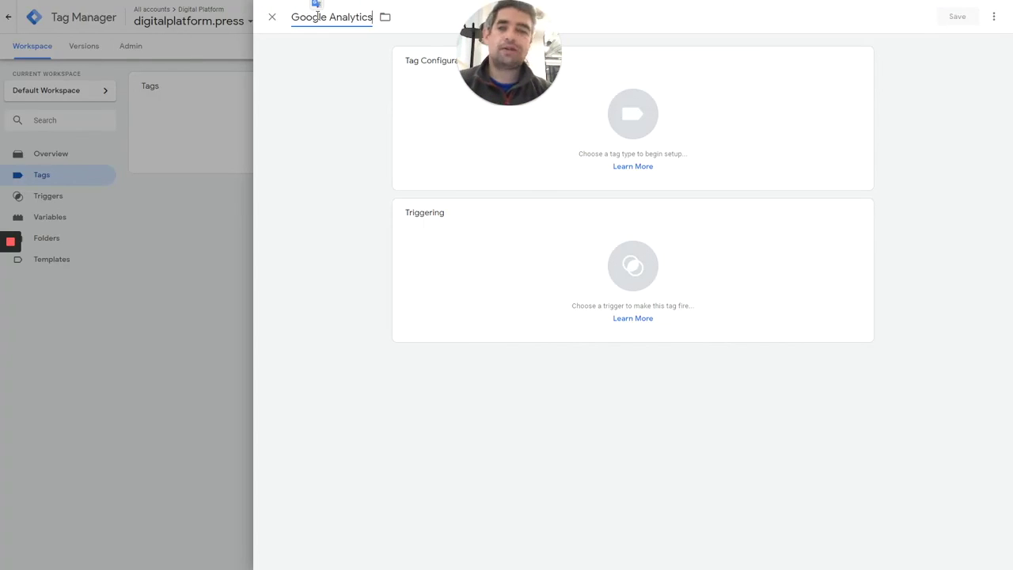
# - Set the tag type to Google Analytics - Universal Analytics and start a new Google Analytics settings variable for it
pyautogui.click(686, 105)
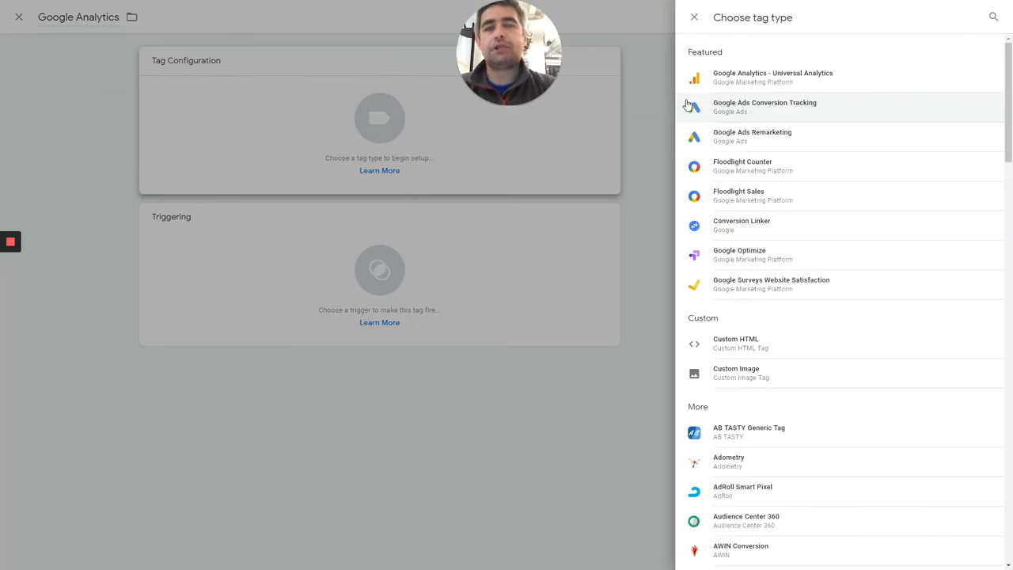
pyautogui.click(787, 80)
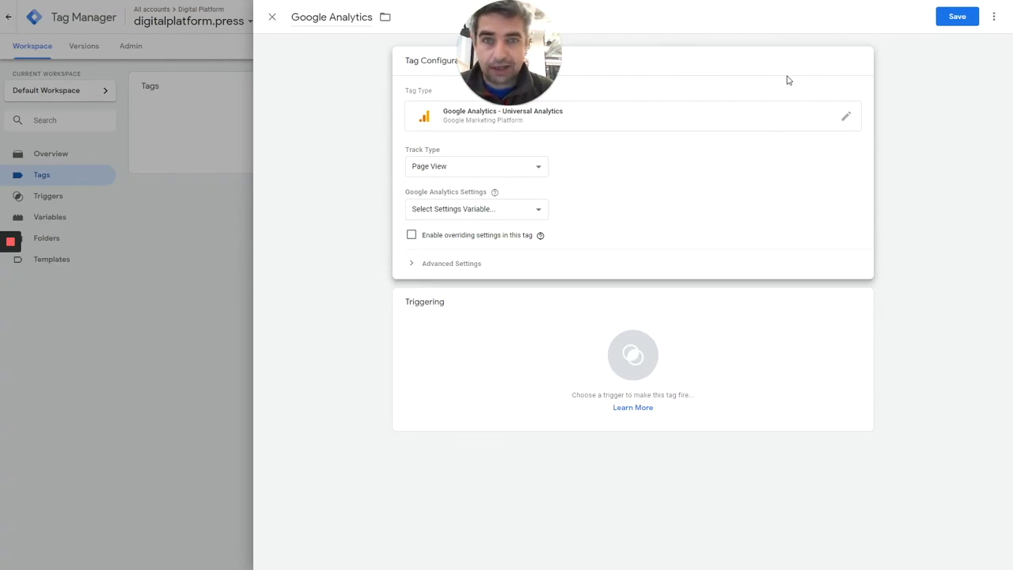
pyautogui.click(519, 217)
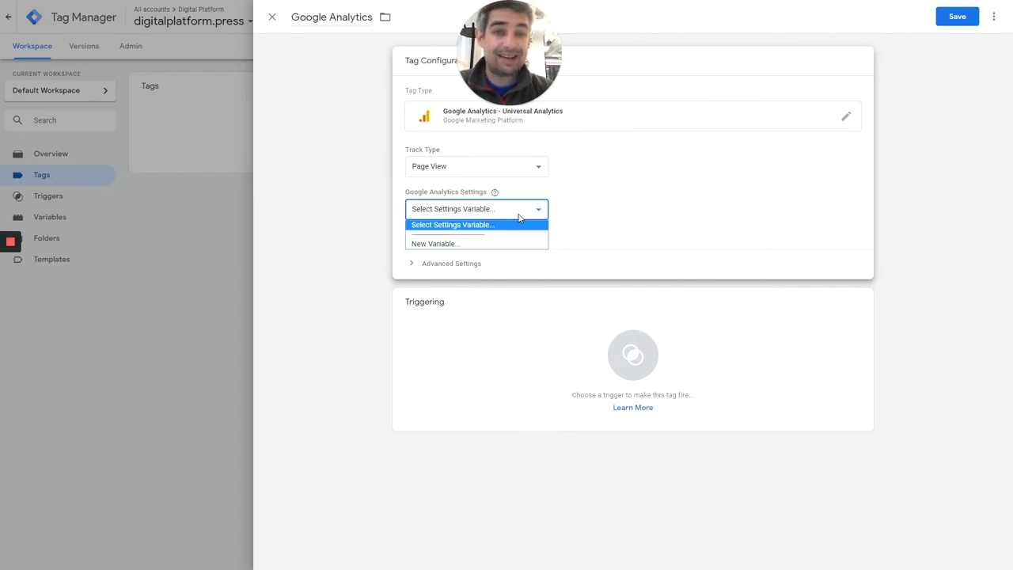
pyautogui.click(440, 245)
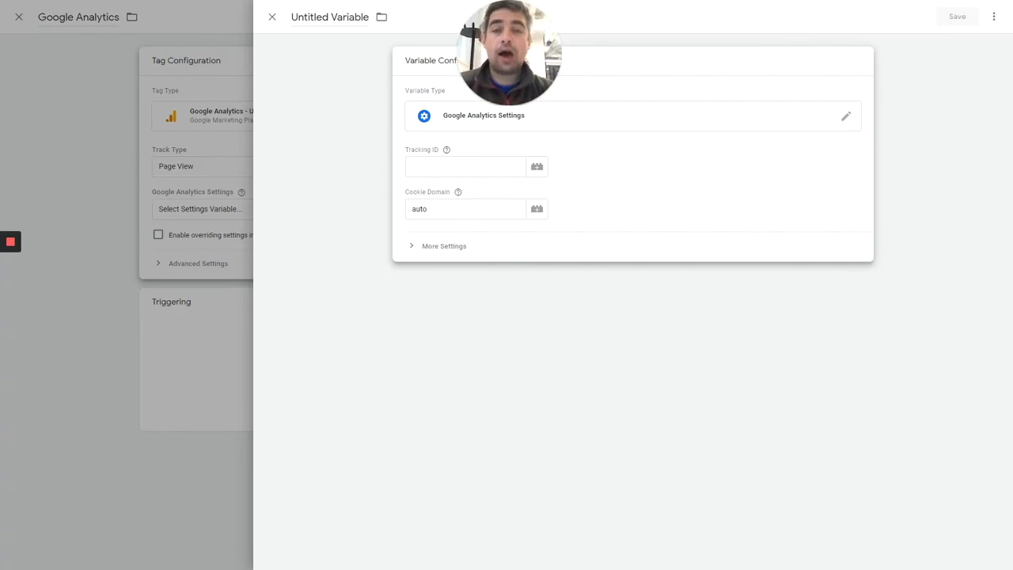
# - Enter Random Key as the settings variable's tracking ID
pyautogui.click(447, 174)
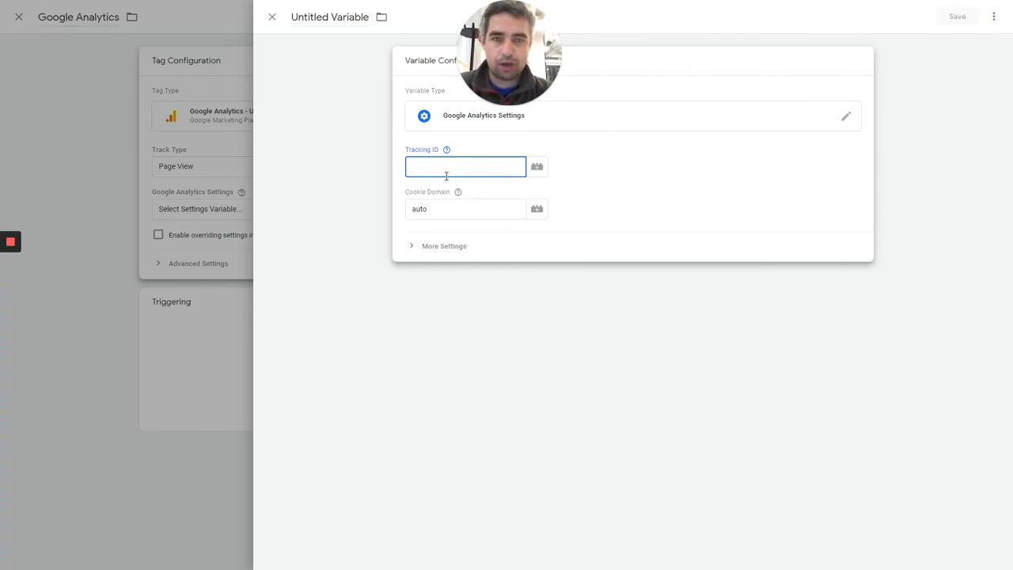
pyautogui.write('Rando')
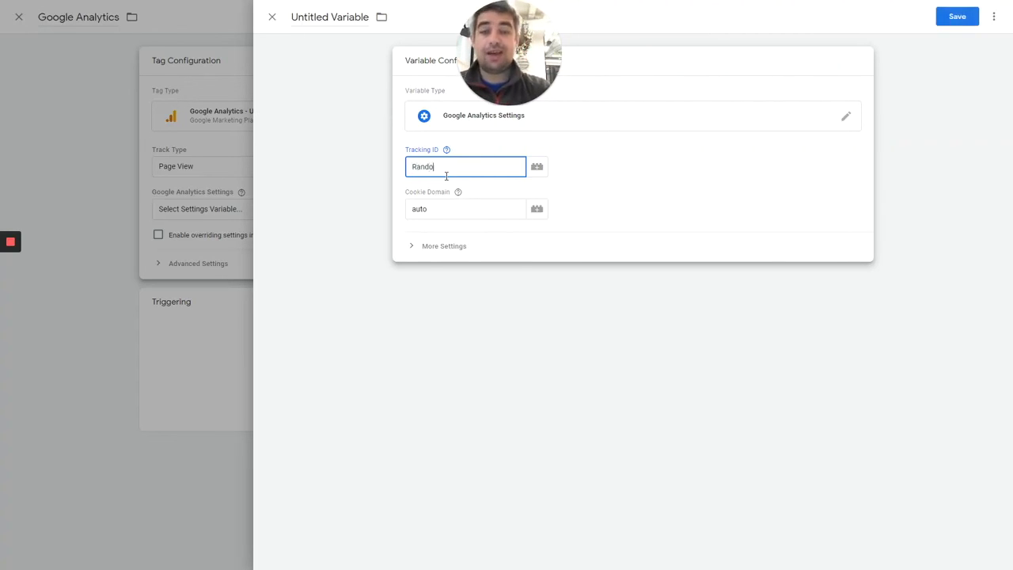
pyautogui.write('m Key')
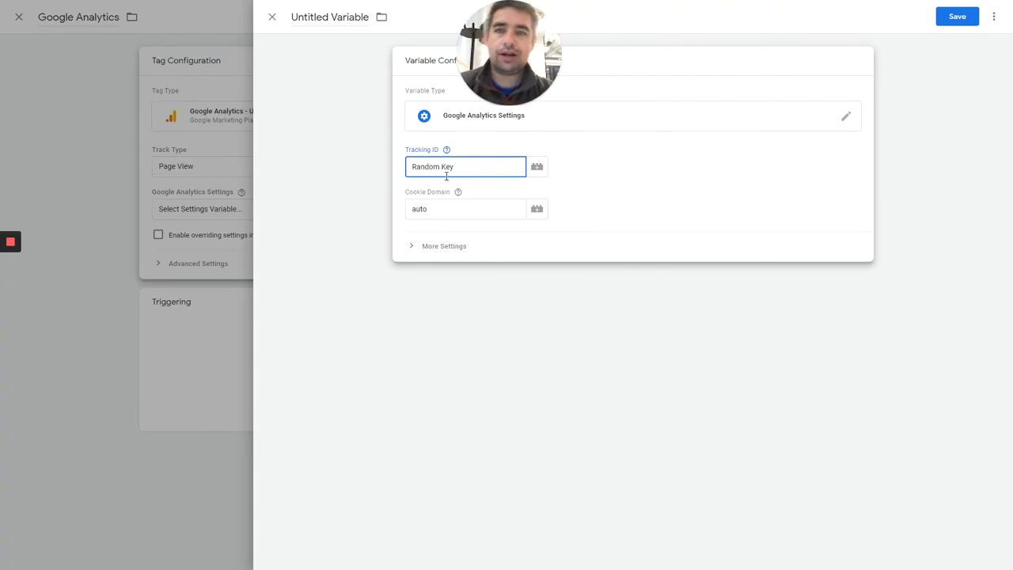
# - Name the settings variable Google Analytics Tracking ID and try to save it
pyautogui.click(322, 16)
pyautogui.moveTo(364, 17); pyautogui.dragTo(282, 19)
pyautogui.press('BackSpace')
pyautogui.write('Google A')
pyautogui.press('BackSpace')
pyautogui.write('Analytics T')
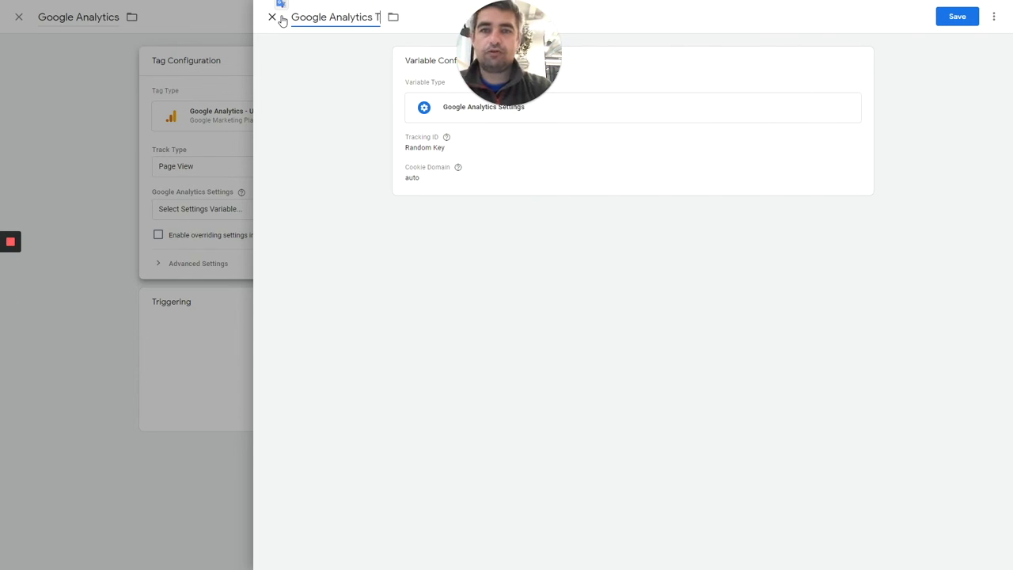
pyautogui.write('racking ID')
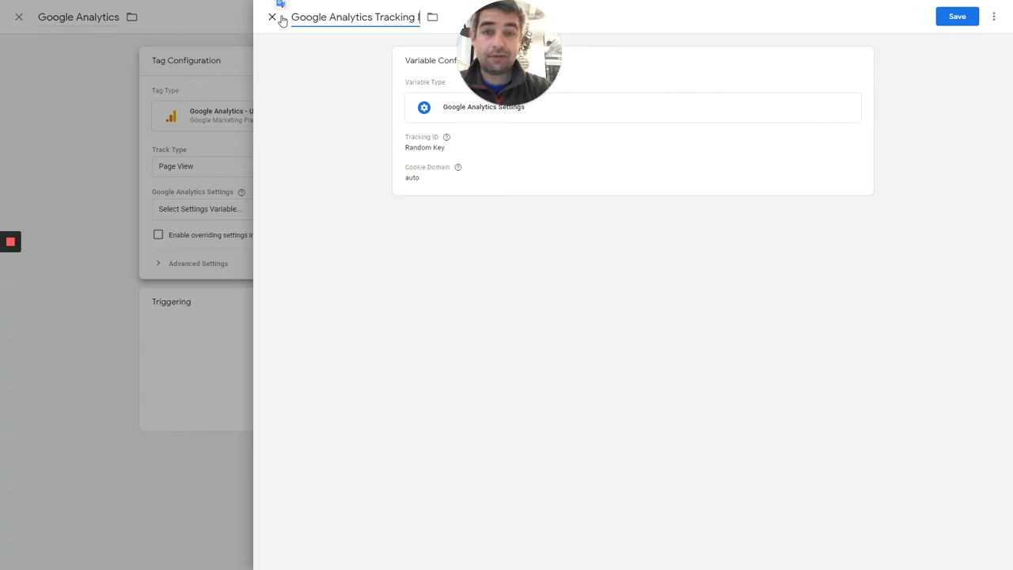
pyautogui.click(957, 17)
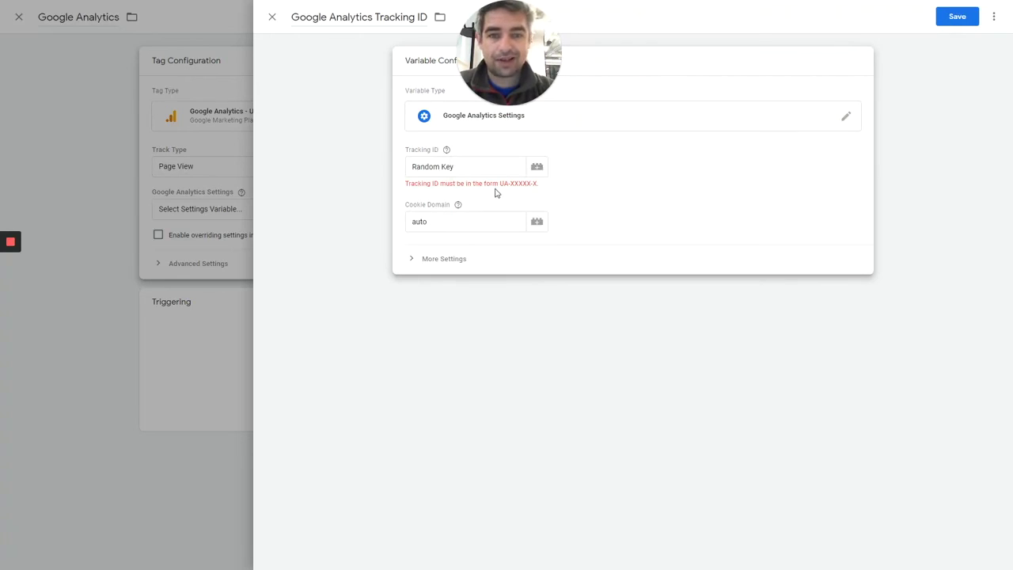
# - Replace the tracking ID with the sample format UA-XXXXX-X and save the settings variable
pyautogui.moveTo(500, 188); pyautogui.dragTo(543, 190)
pyautogui.hotkey('ctrl', 'c')
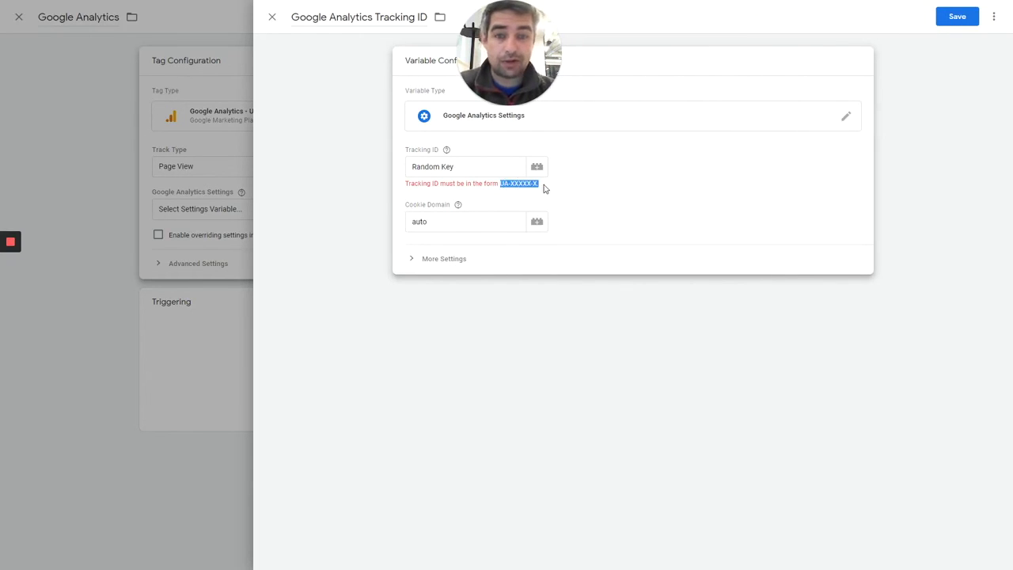
pyautogui.tripleClick(439, 166)
pyautogui.hotkey('ctrl', 'v')
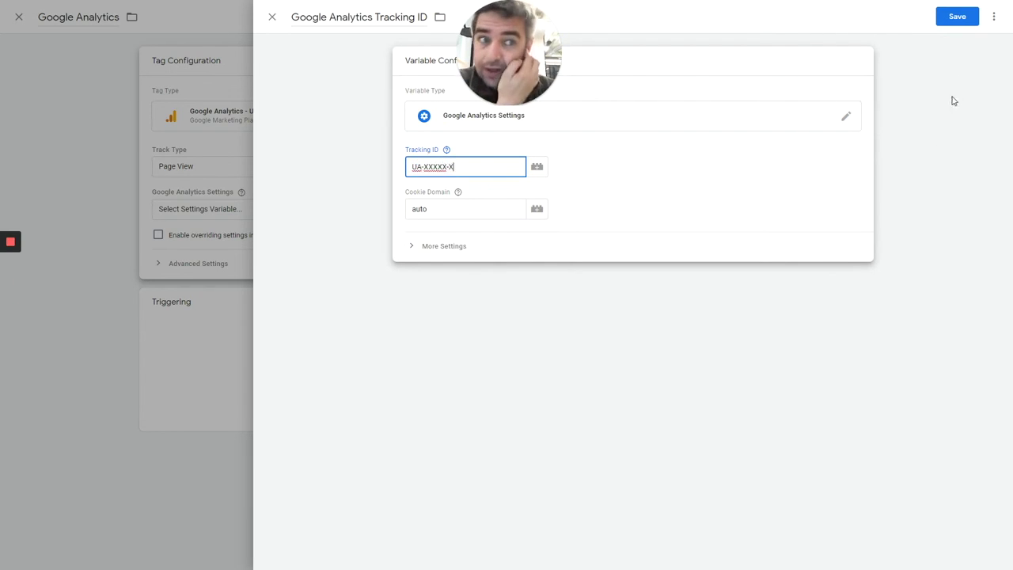
pyautogui.click(957, 16)
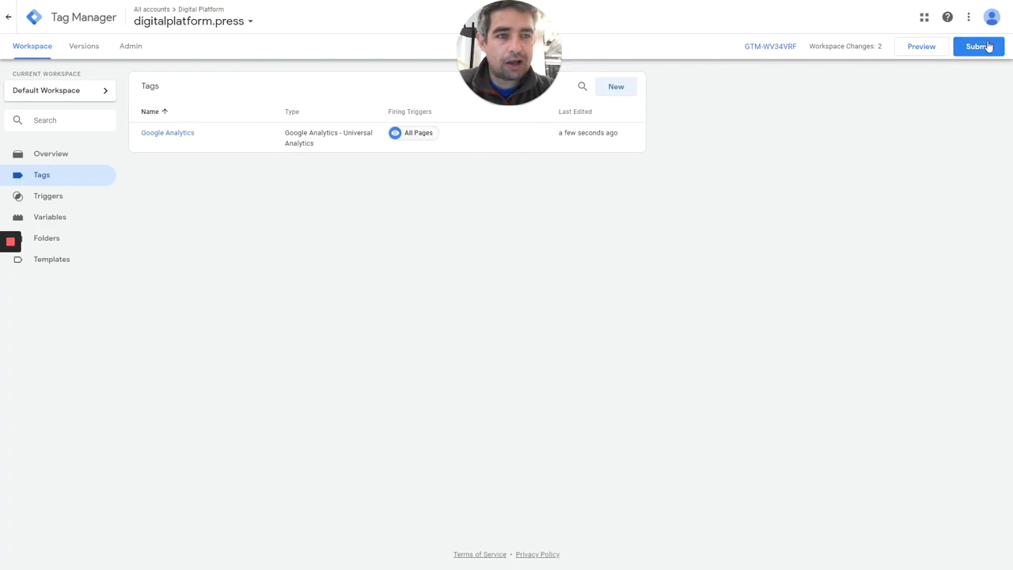
# - Start submitting the workspace changes and name the version Google Analytics
pyautogui.click(986, 46)
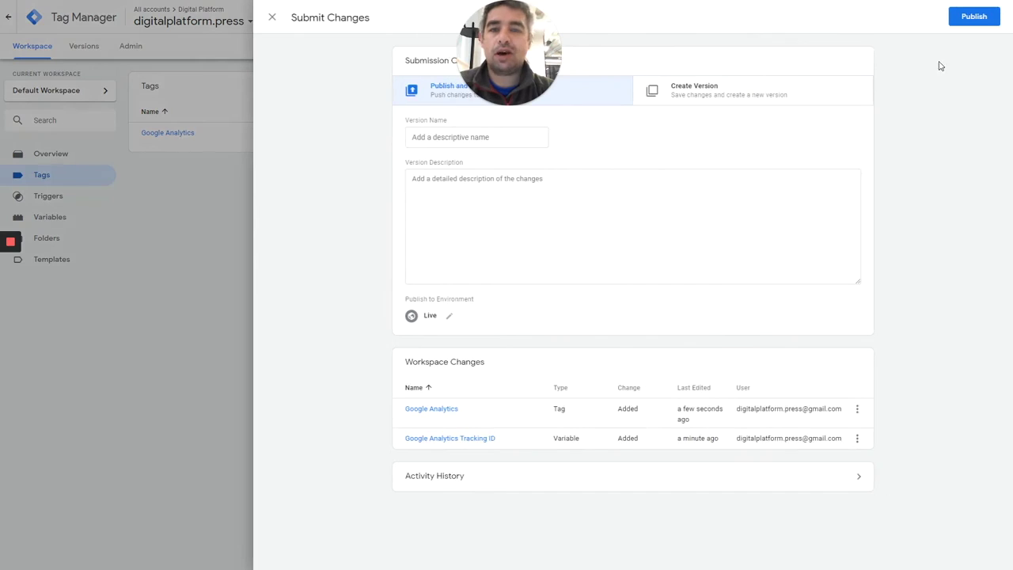
pyautogui.click(465, 136)
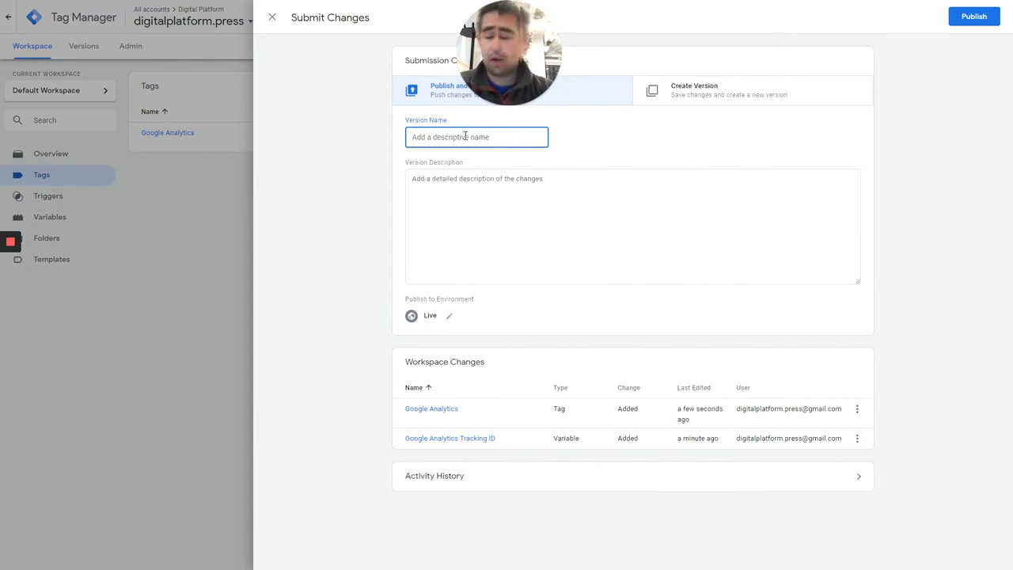
pyautogui.write('Google Analuy')
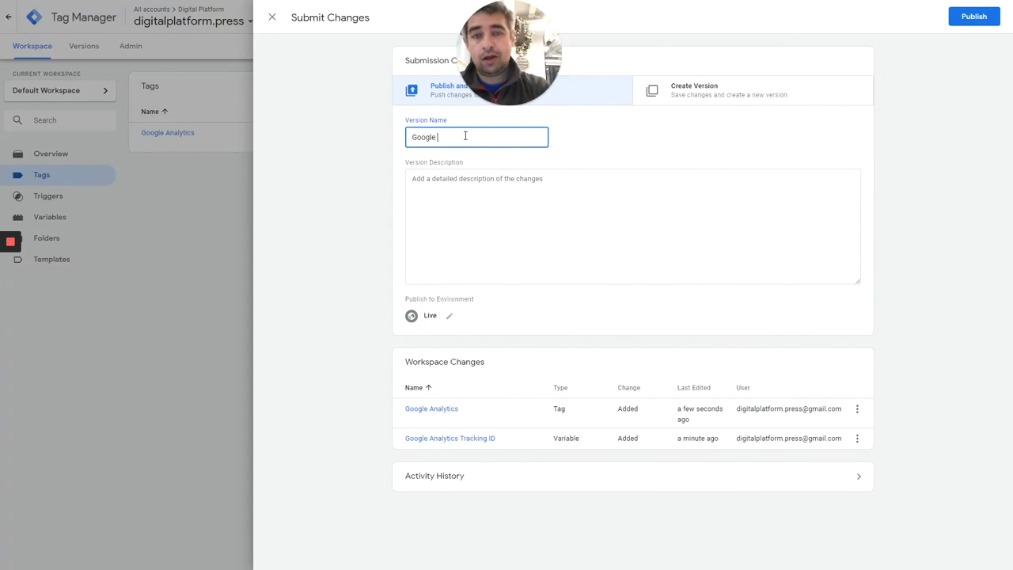
pyautogui.press('BackSpace')
pyautogui.press('BackSpace')
pyautogui.press('Home')
pyautogui.write('yt')
pyautogui.press('Home')
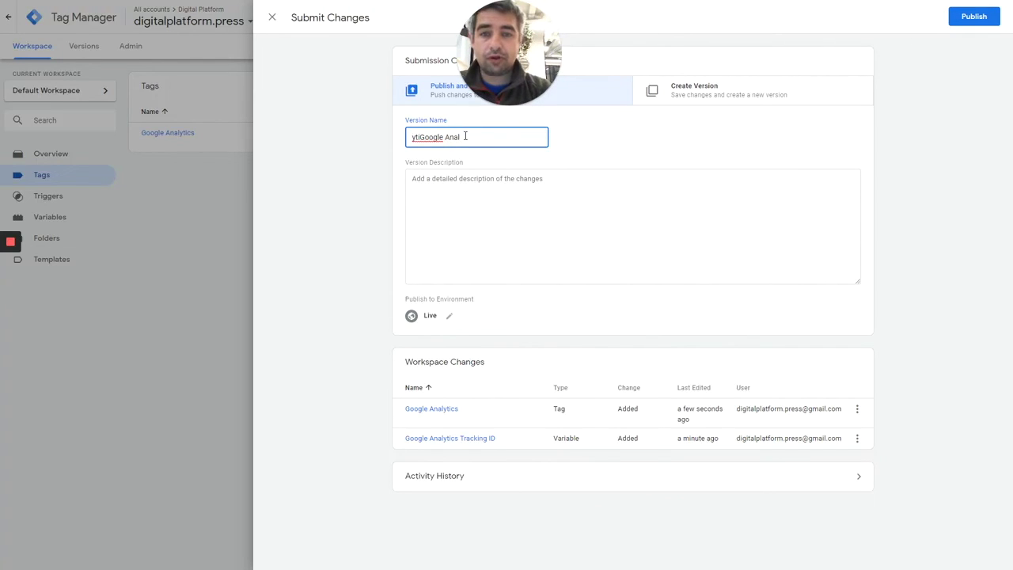
pyautogui.click(421, 136)
pyautogui.press('BackSpace')
pyautogui.press('BackSpace')
pyautogui.press('BackSpace')
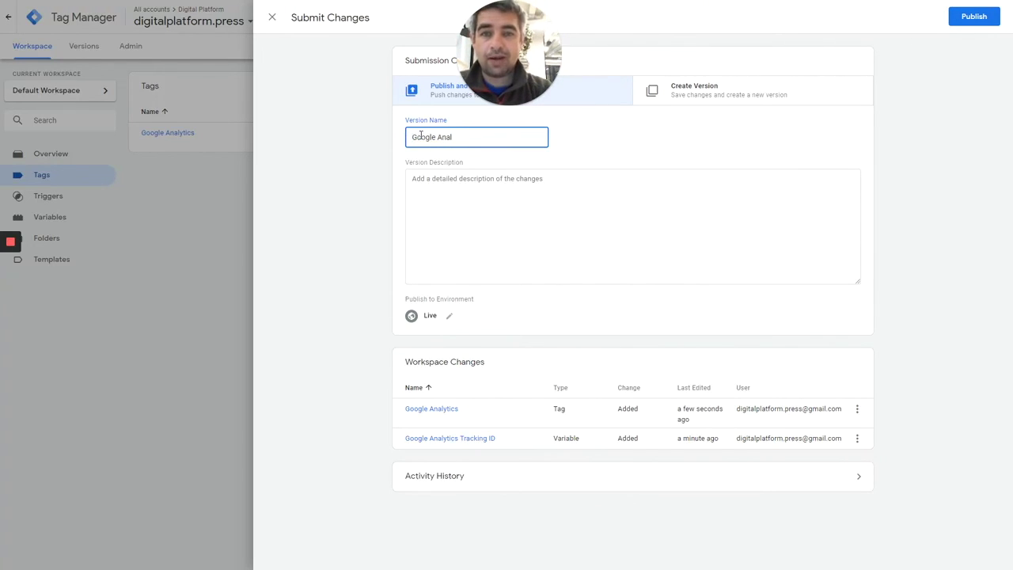
pyautogui.click(471, 137)
pyautogui.write('ytics')
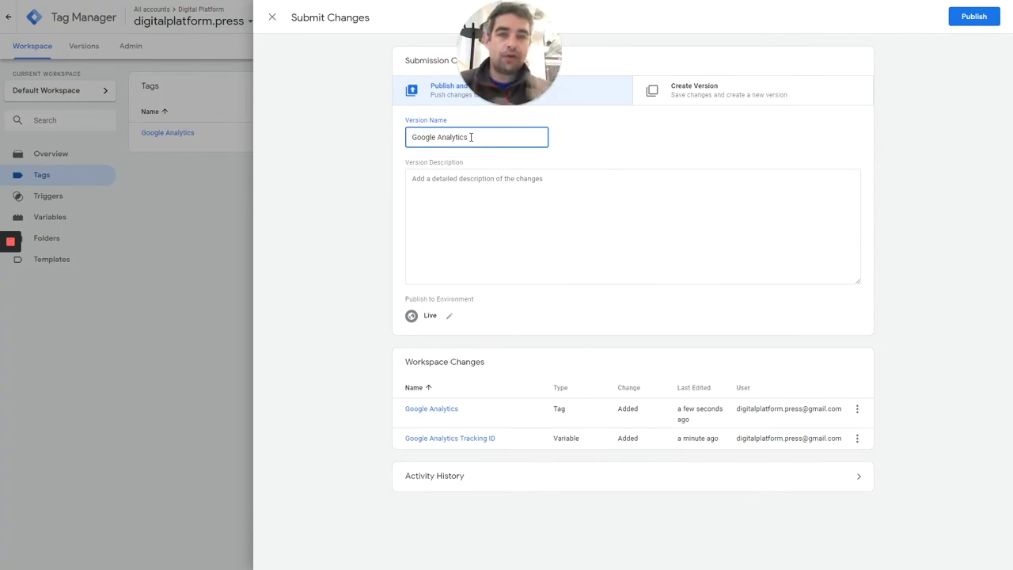
# - Describe the version as "Setup a Google Analytics ID variable" and, below it, "Setup Google Analytics page view action to fire on all pages", and publish
pyautogui.click(536, 206)
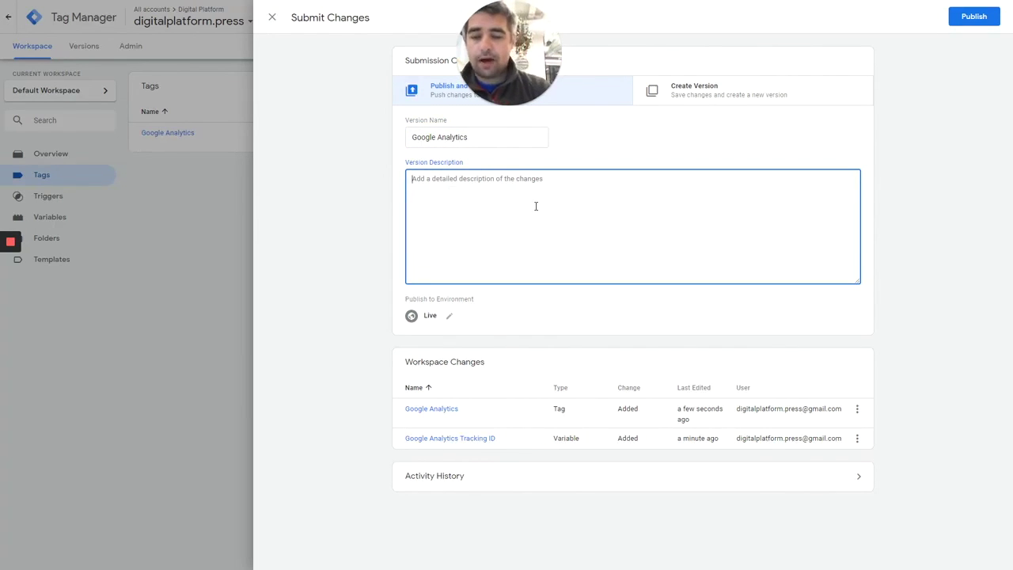
pyautogui.write('Setup a Google Analytics ID')
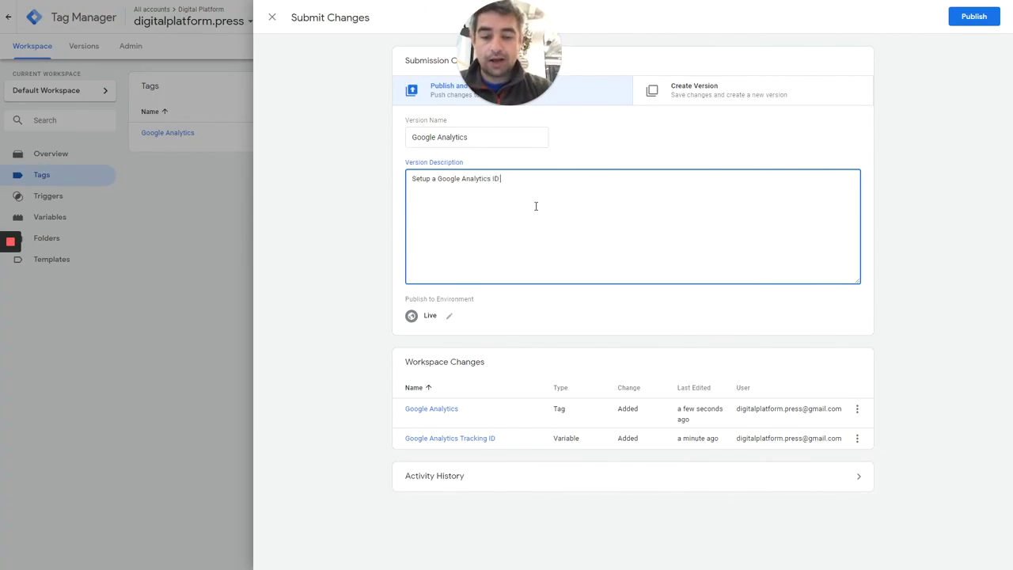
pyautogui.write(' variab')
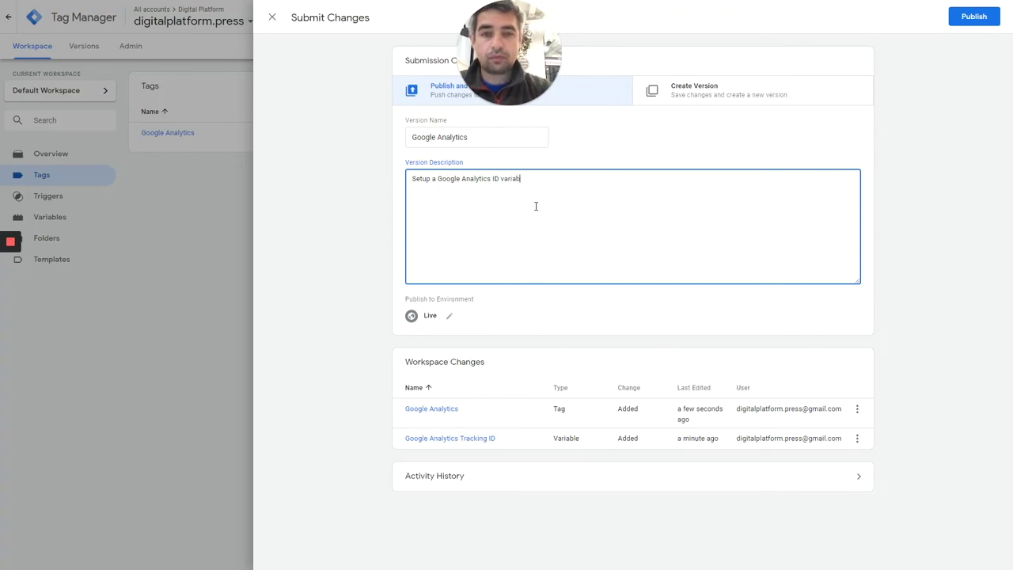
pyautogui.write('leSetu')
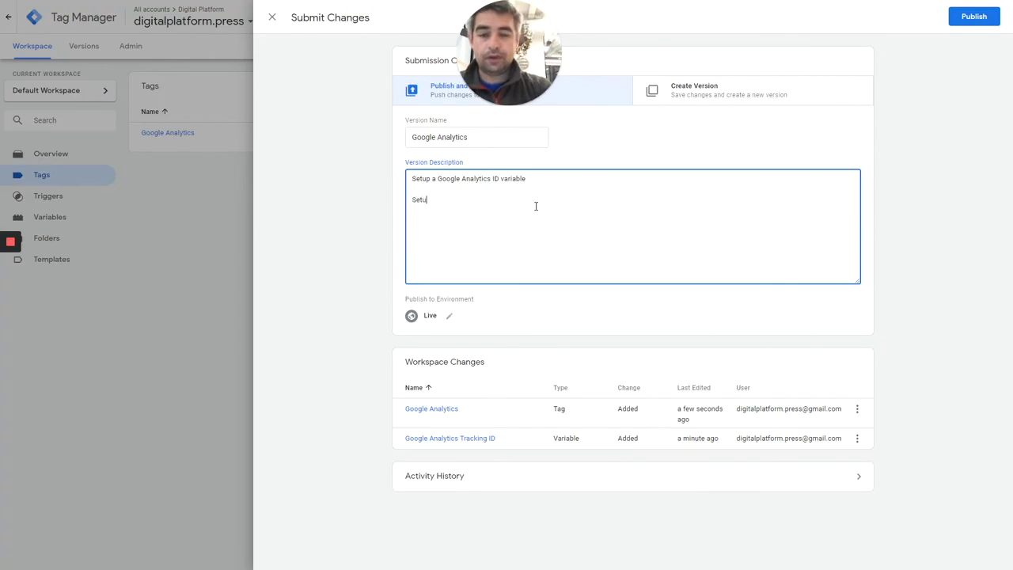
pyautogui.write('p a Go')
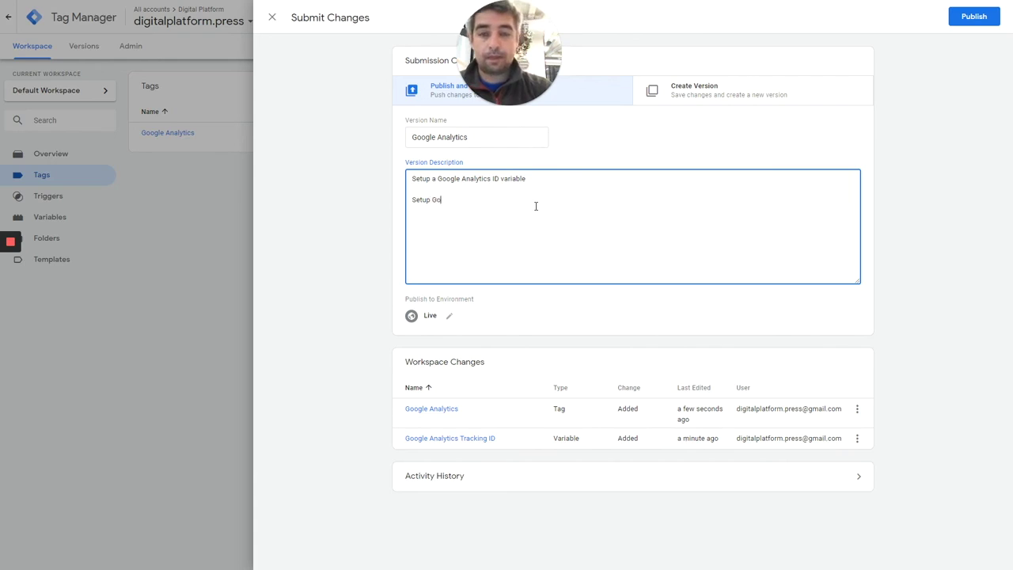
pyautogui.write('ogle Analytics')
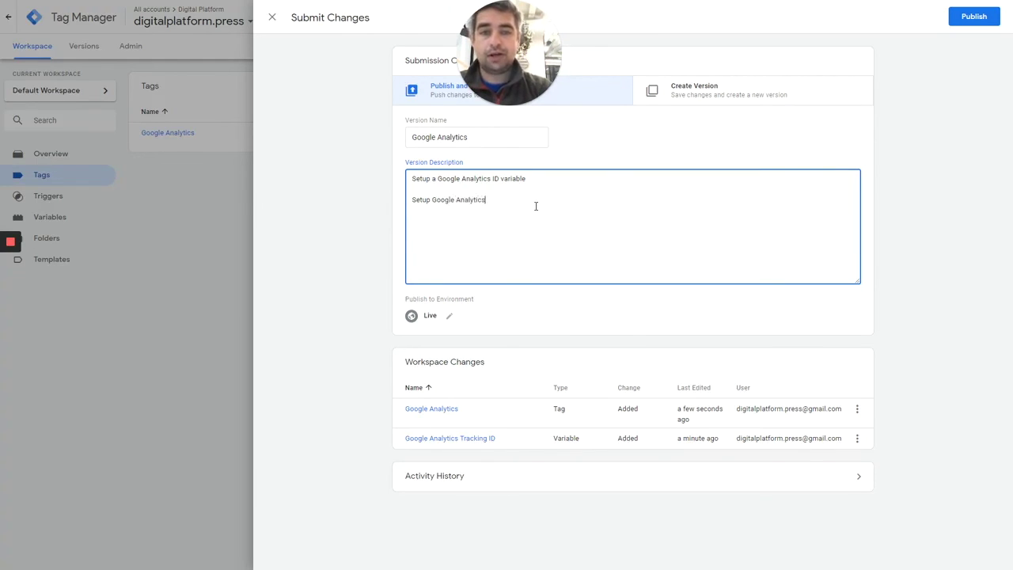
pyautogui.write(' page view acti')
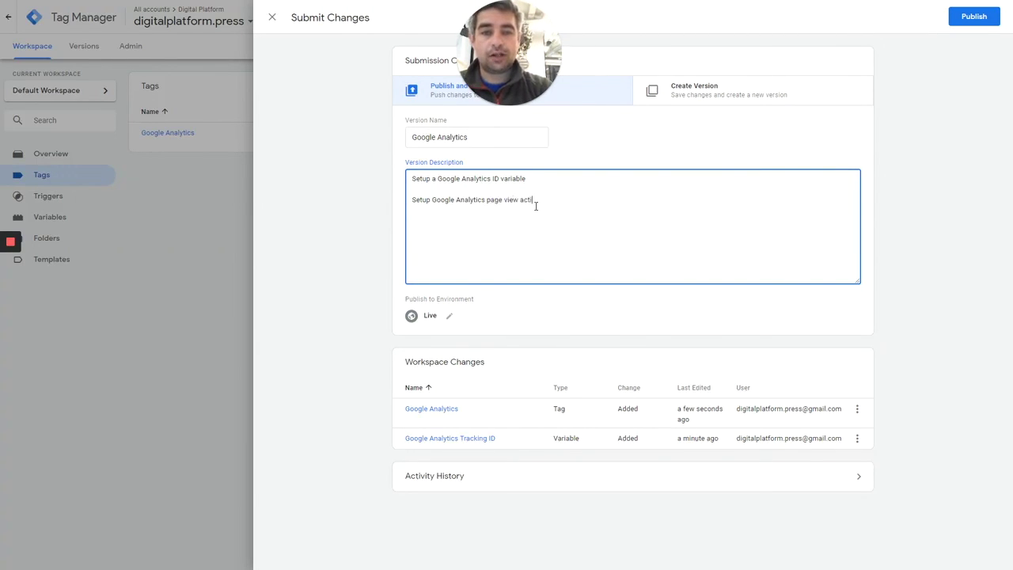
pyautogui.write('on to fire on all pages')
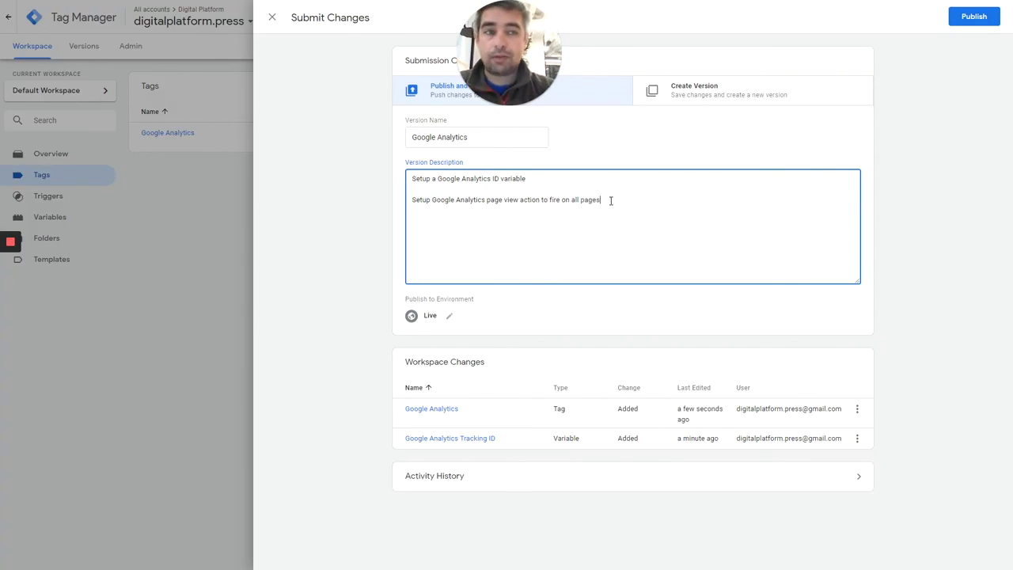
pyautogui.click(967, 17)
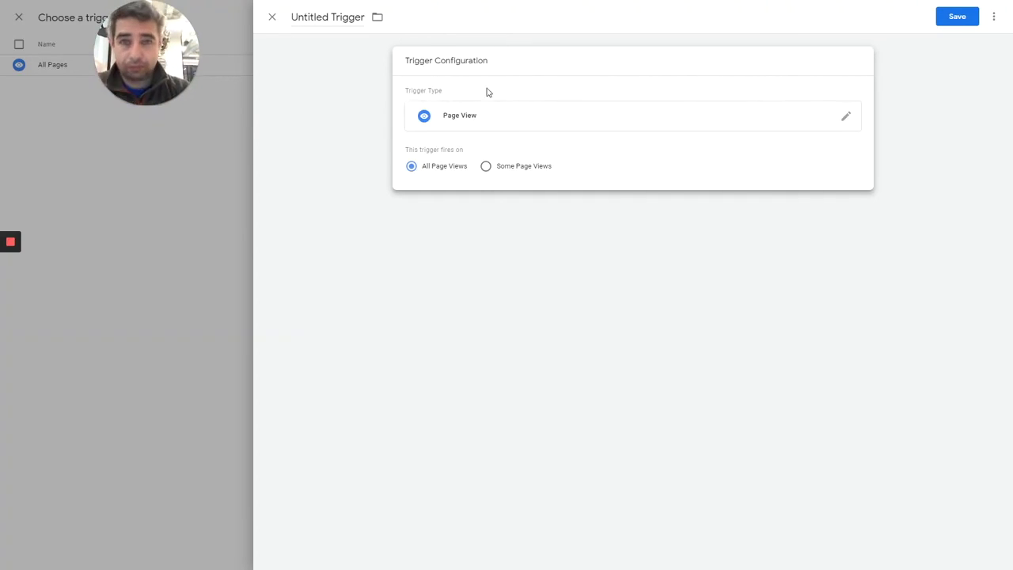
# - Restrict the Page View trigger to some page views where Page URL contains /shop/checkout/thank-you
pyautogui.click(487, 168)
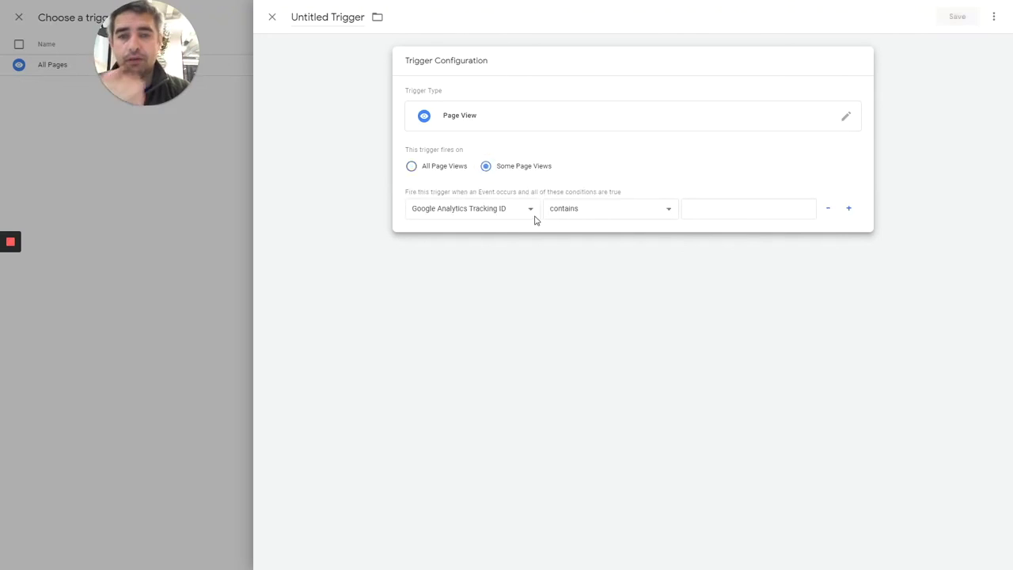
pyautogui.click(510, 213)
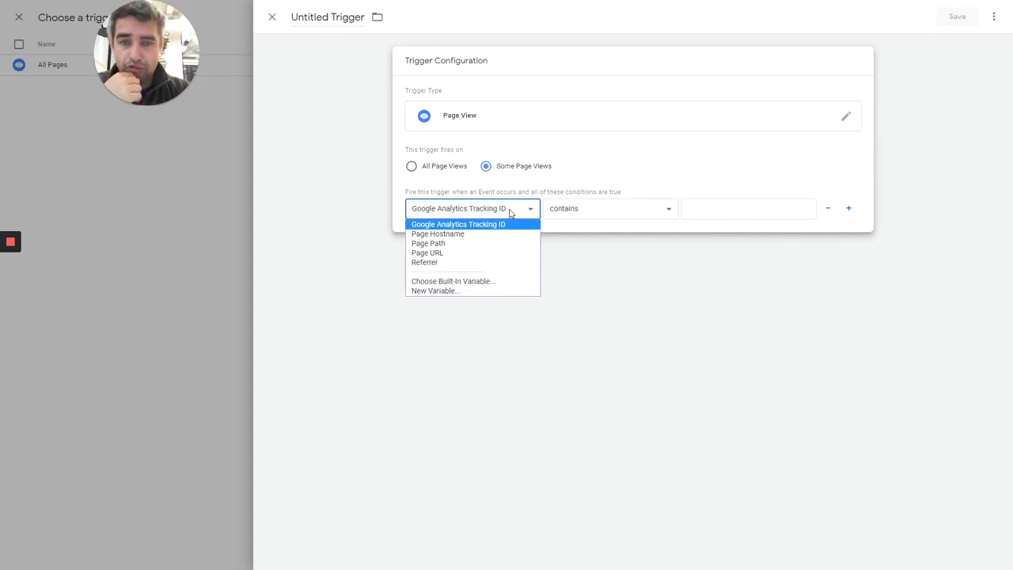
pyautogui.click(450, 254)
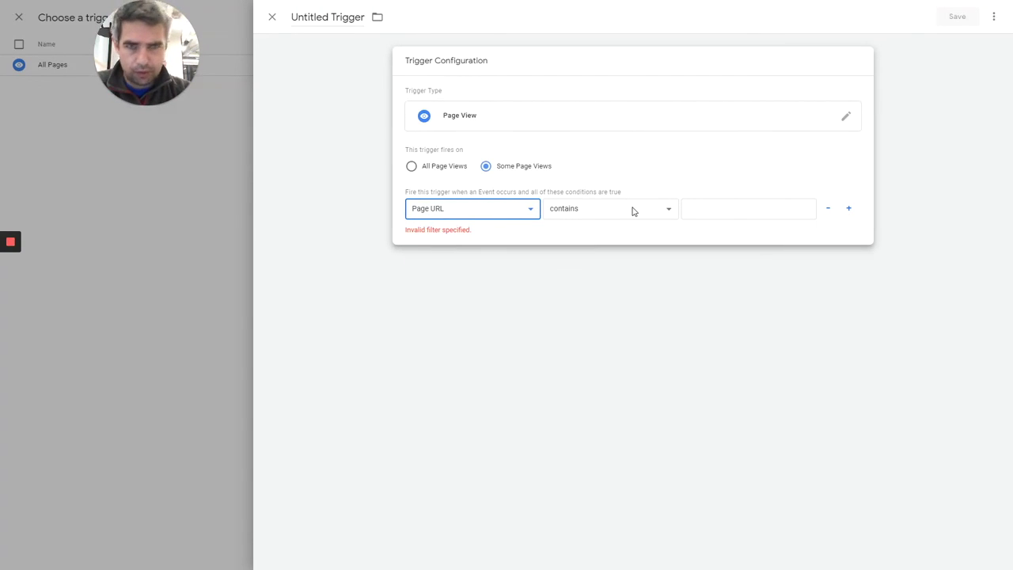
pyautogui.click(724, 213)
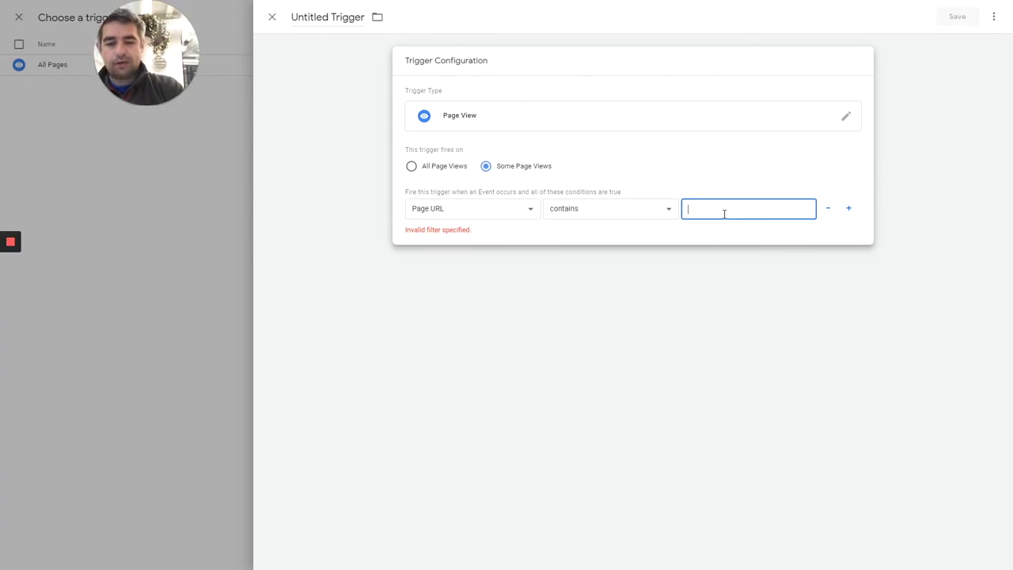
pyautogui.write('/shop/chec')
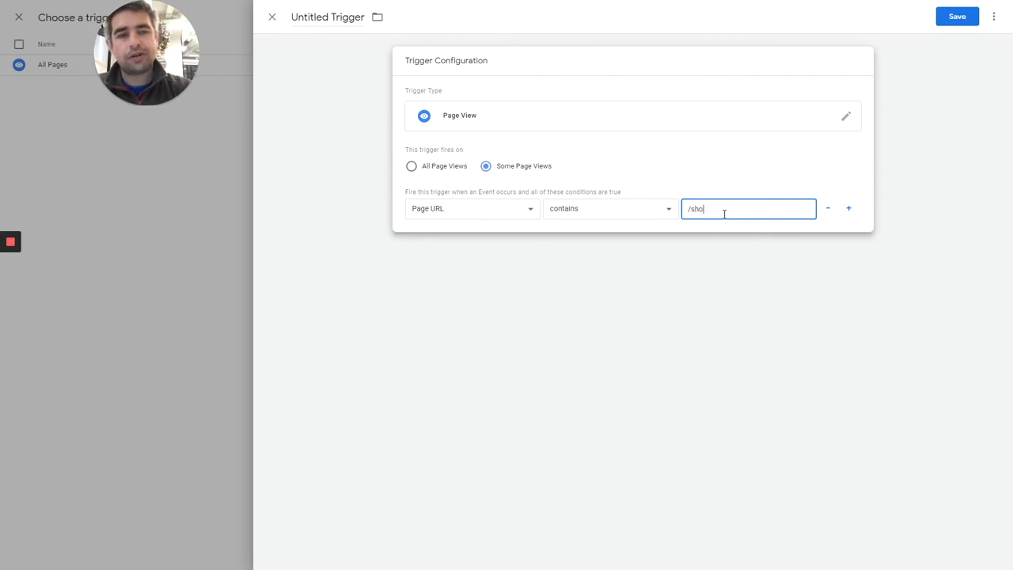
pyautogui.write('kout/thank-you')
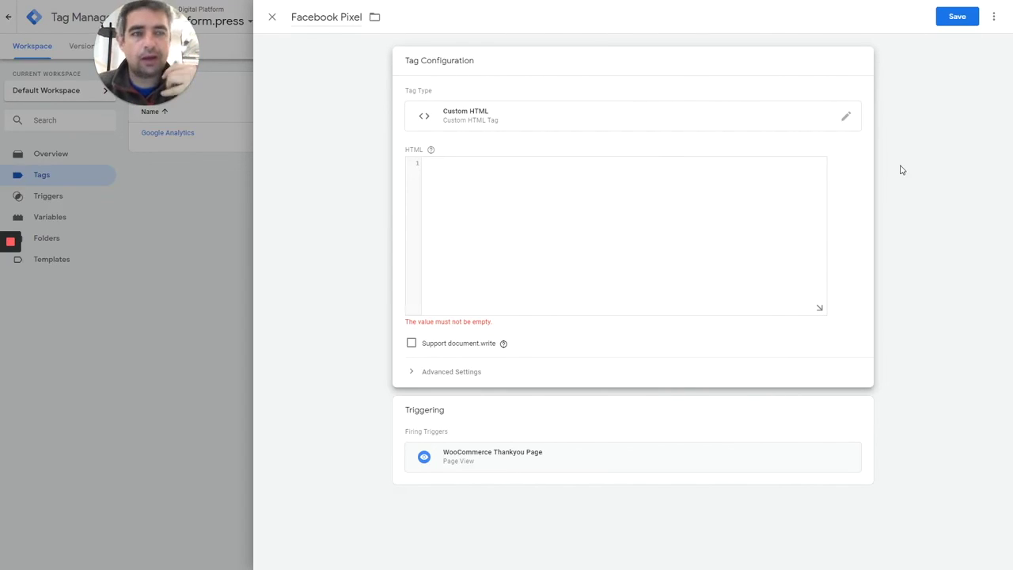
# - Enter an empty script element, <script> and </script> on two lines, as the Facebook Pixel tag's HTML and save the tag
pyautogui.click(560, 189)
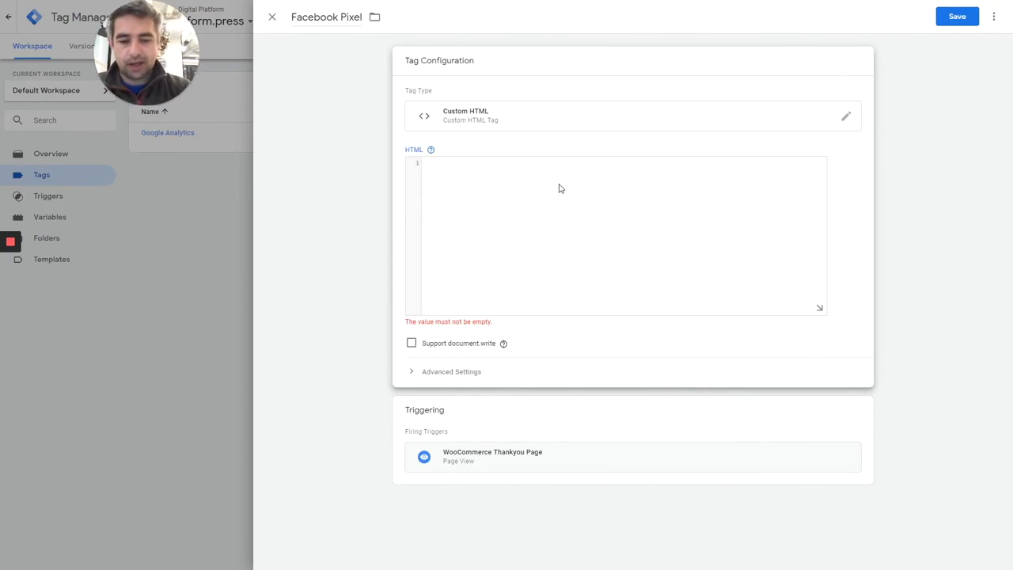
pyautogui.write('<s')
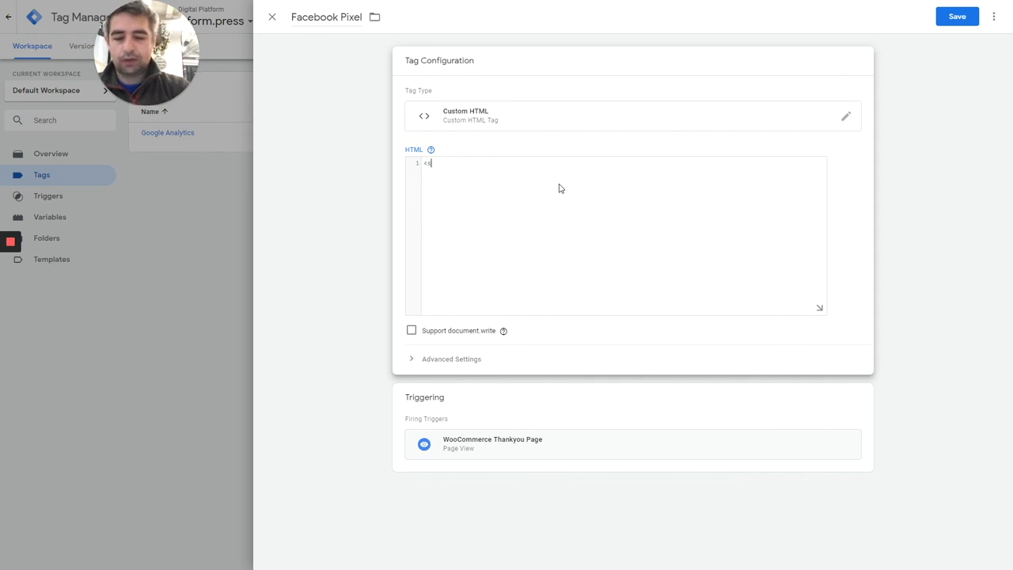
pyautogui.write('cript> ')
pyautogui.write('</script')
pyautogui.write('>')
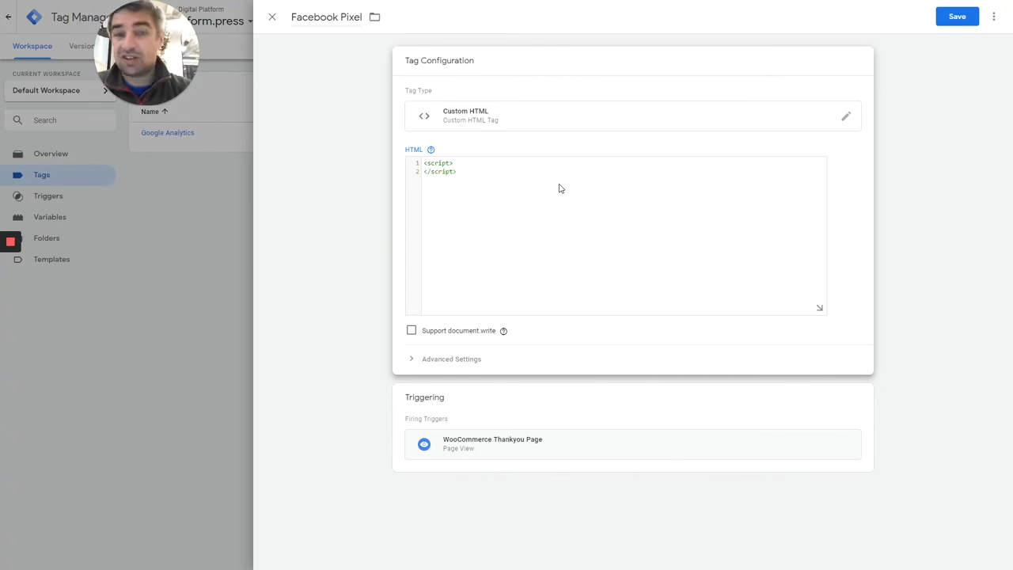
pyautogui.click(957, 16)
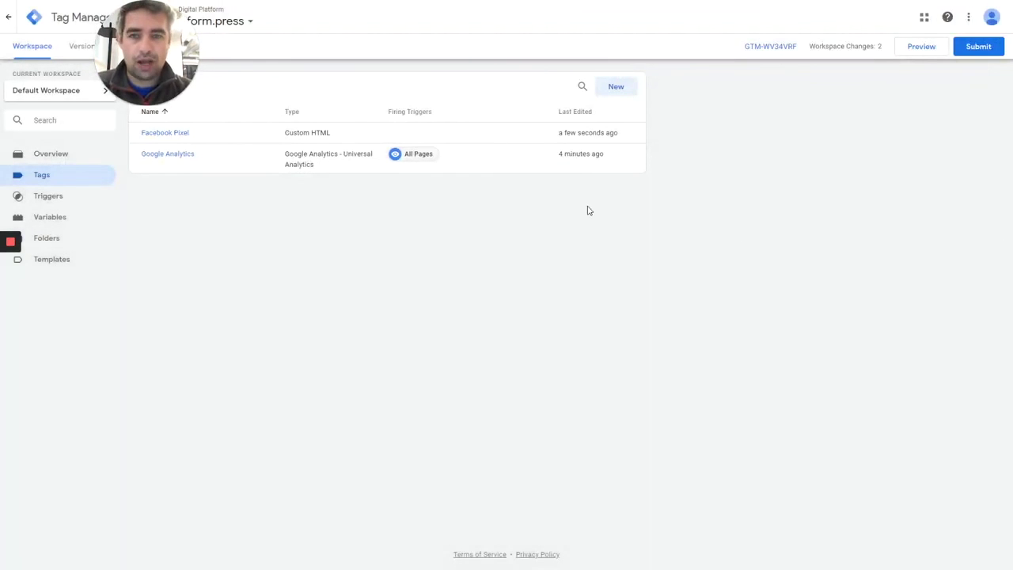
# - Review the saved Facebook Pixel tag and the configuration of its WooCommerce Thankyou Page trigger
pyautogui.click(164, 134)
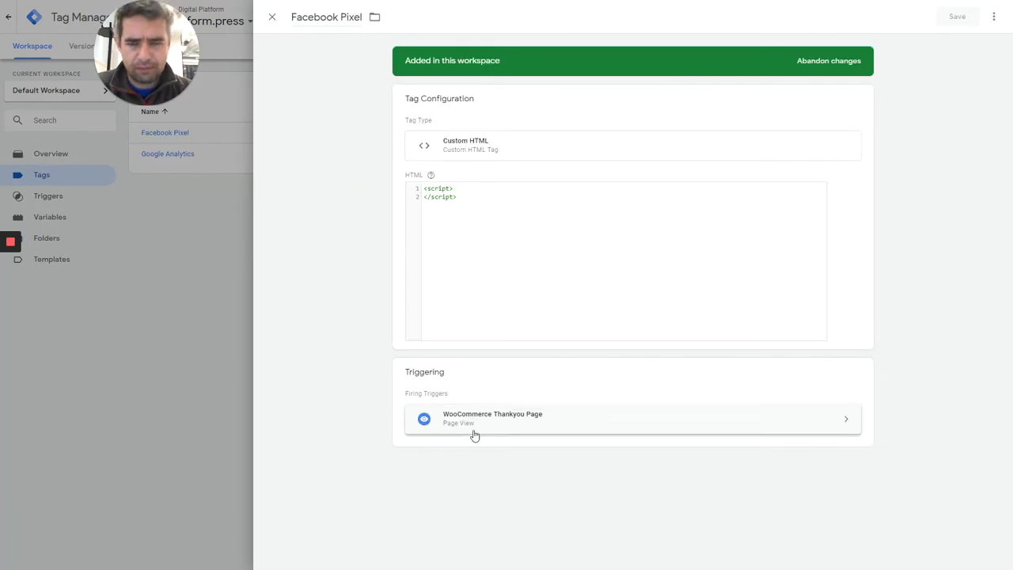
pyautogui.click(513, 418)
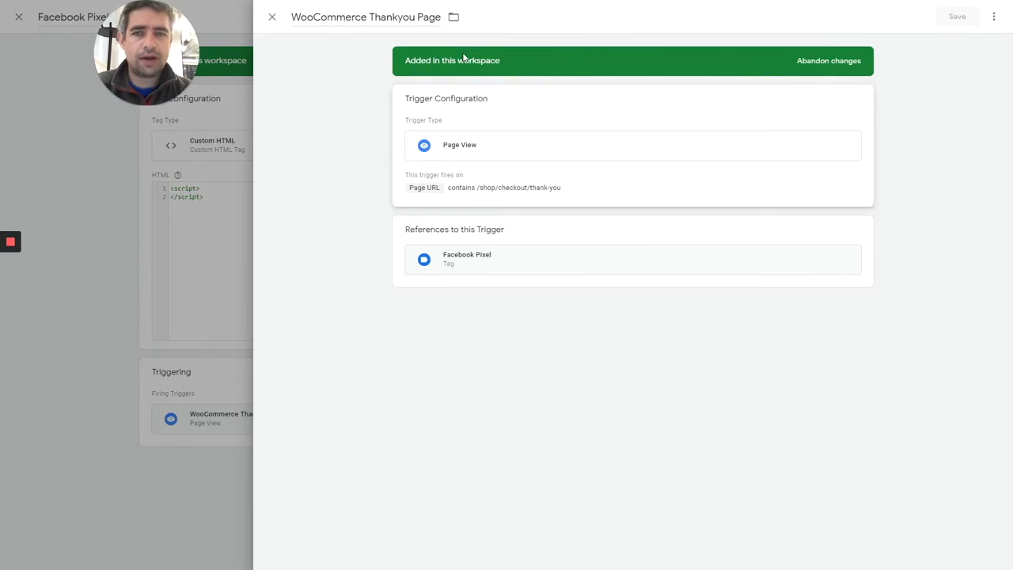
pyautogui.click(272, 17)
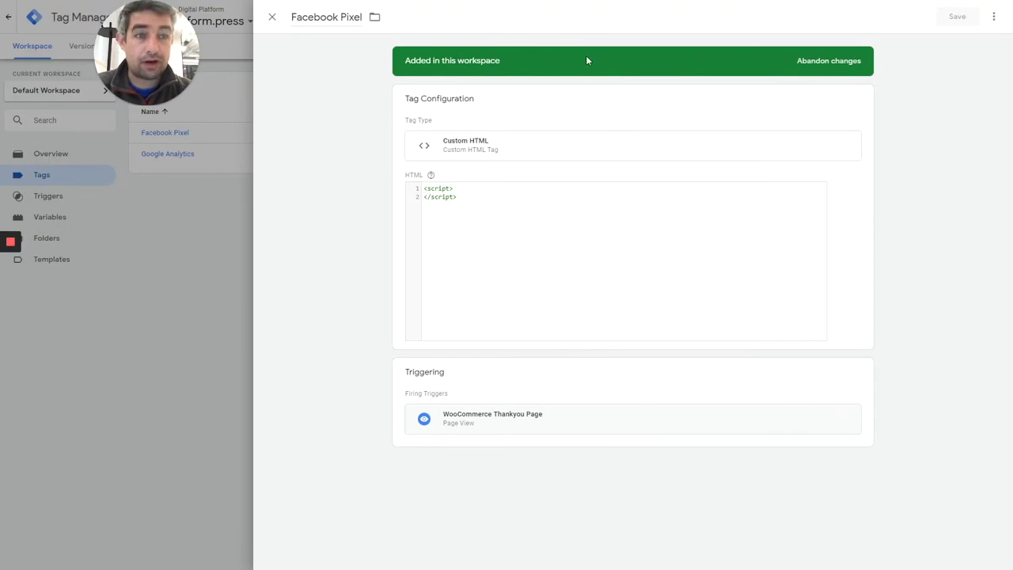
pyautogui.click(272, 24)
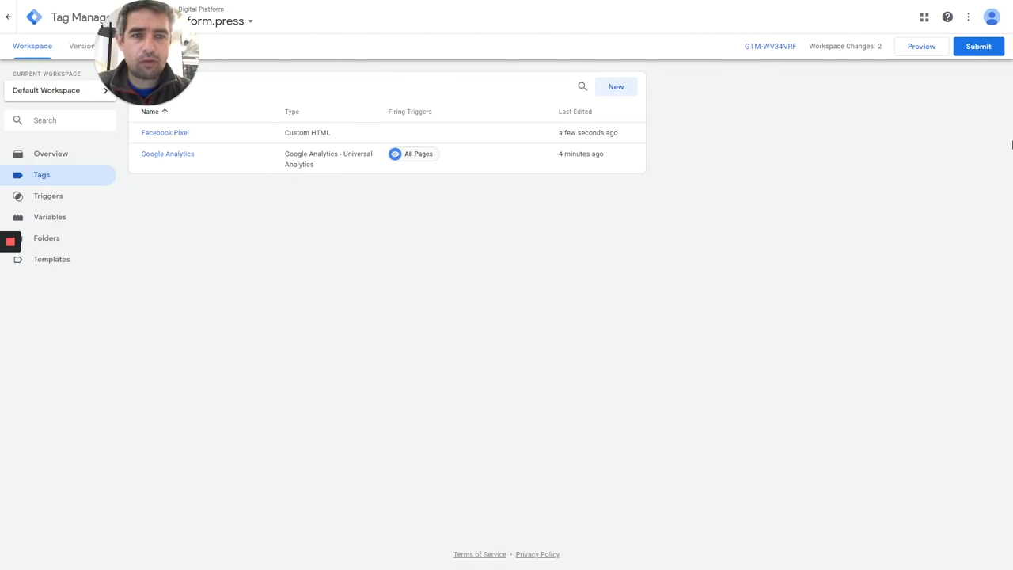
# - Start submitting the new workspace changes and name the version Facebook Pixel Added to WC Thank you page
pyautogui.click(996, 43)
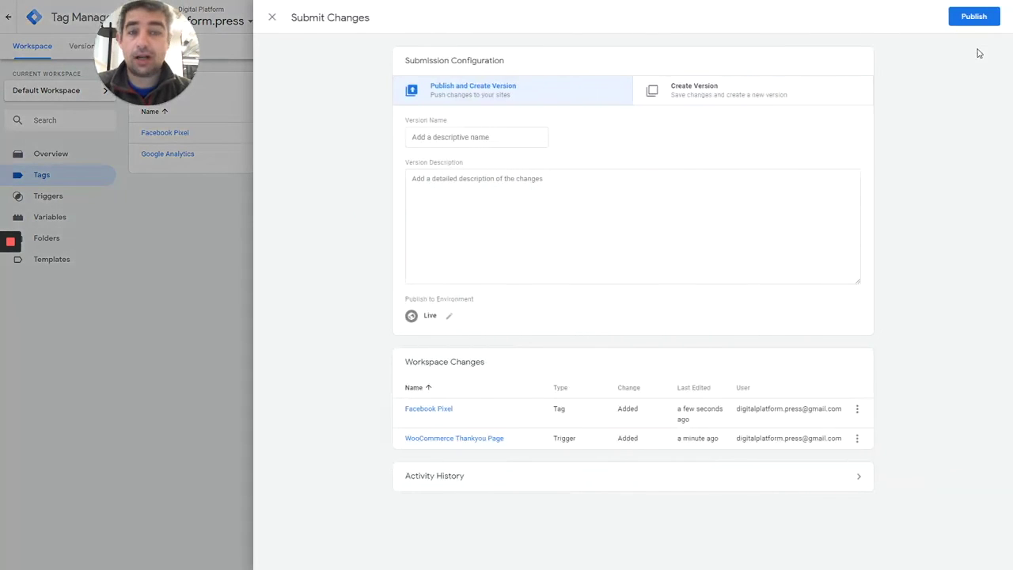
pyautogui.click(475, 138)
pyautogui.write('Facebook Pix')
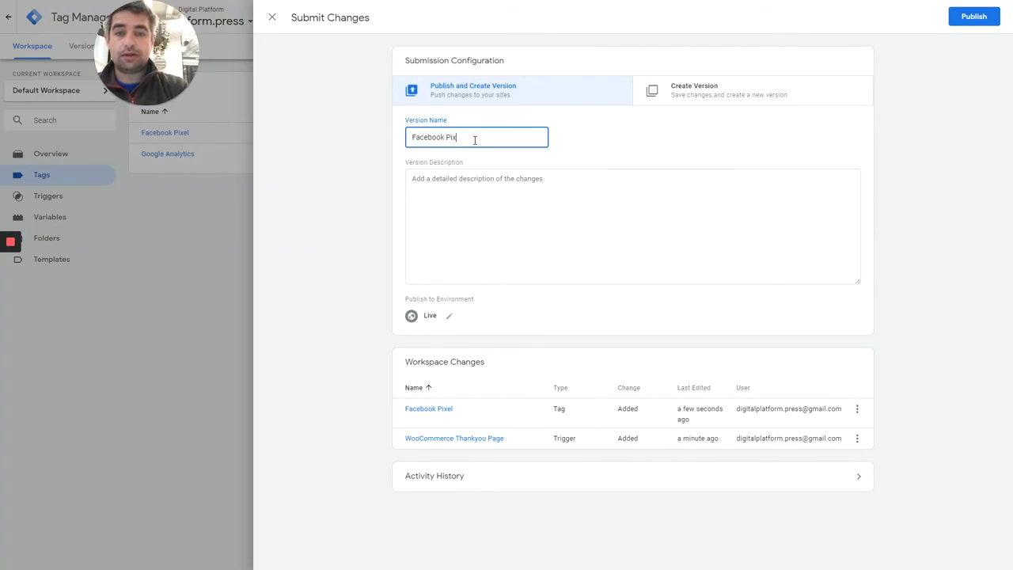
pyautogui.write('el Added')
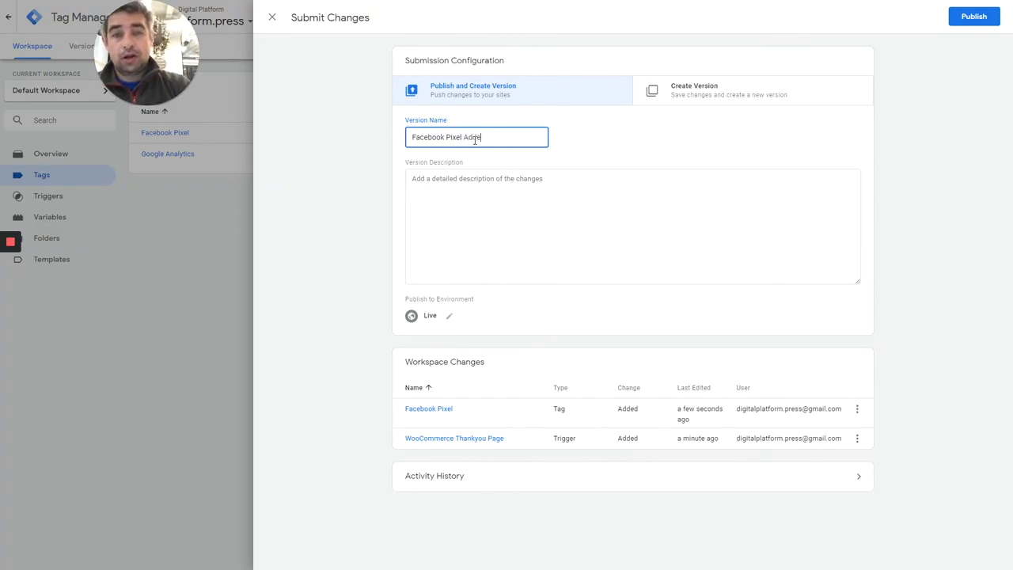
pyautogui.write(' to WC ')
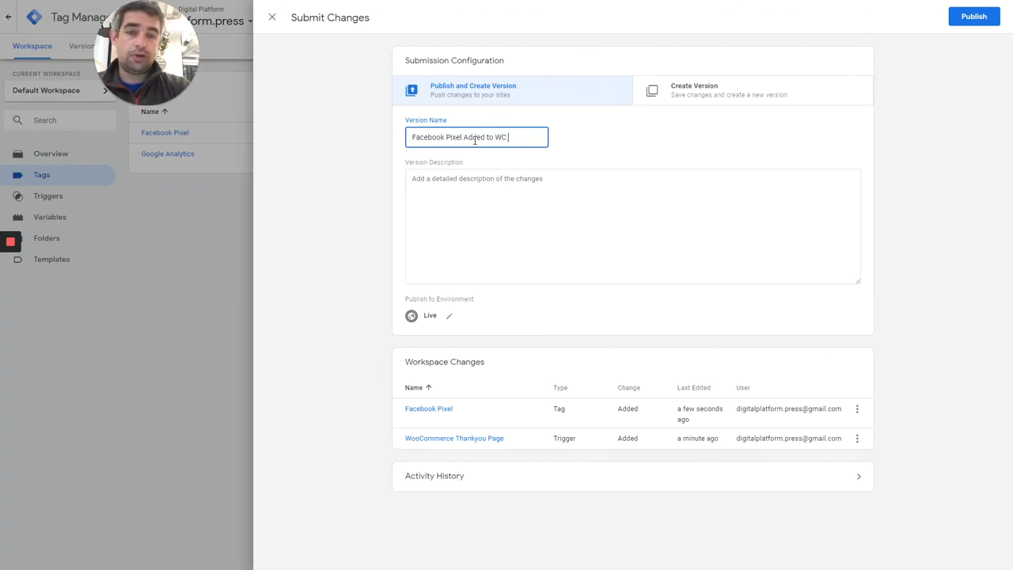
pyautogui.write('Thank you')
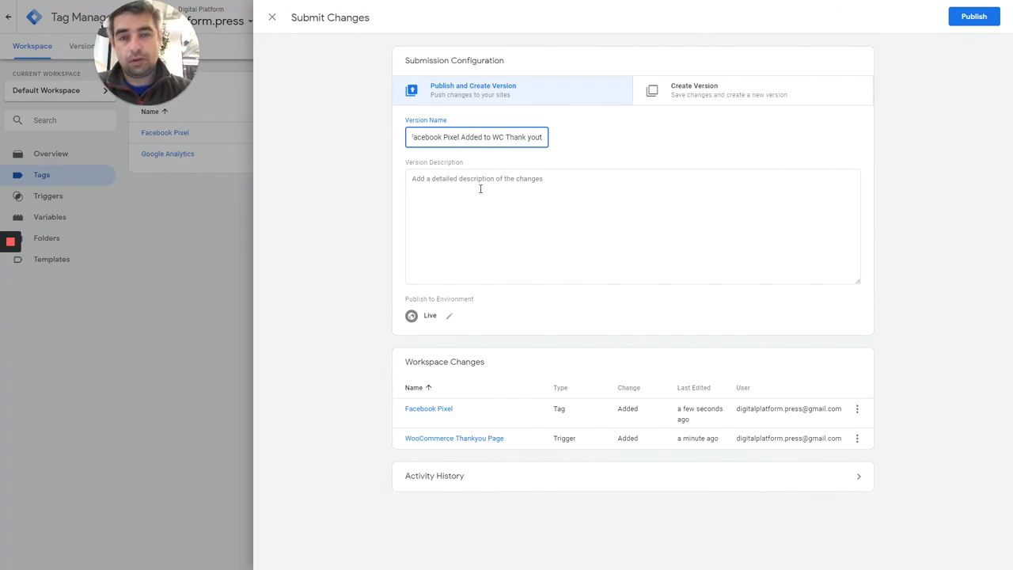
pyautogui.write(' page')
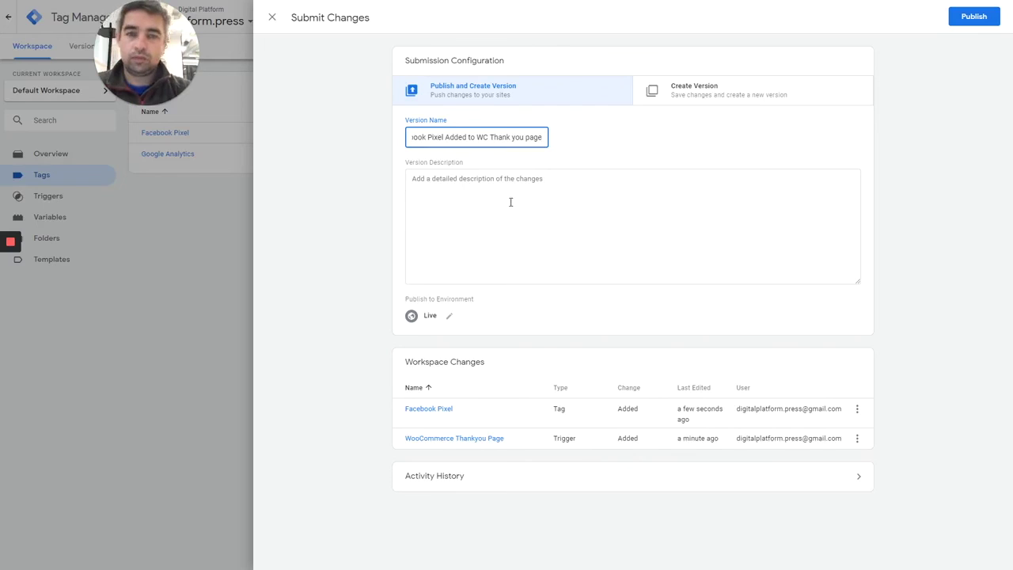
# - Describe the version as "Setup trigger for woocommerce thank you page and added facebook pixel to fire on this page" on two lines and publish it
pyautogui.click(509, 201)
pyautogui.write('Setu')
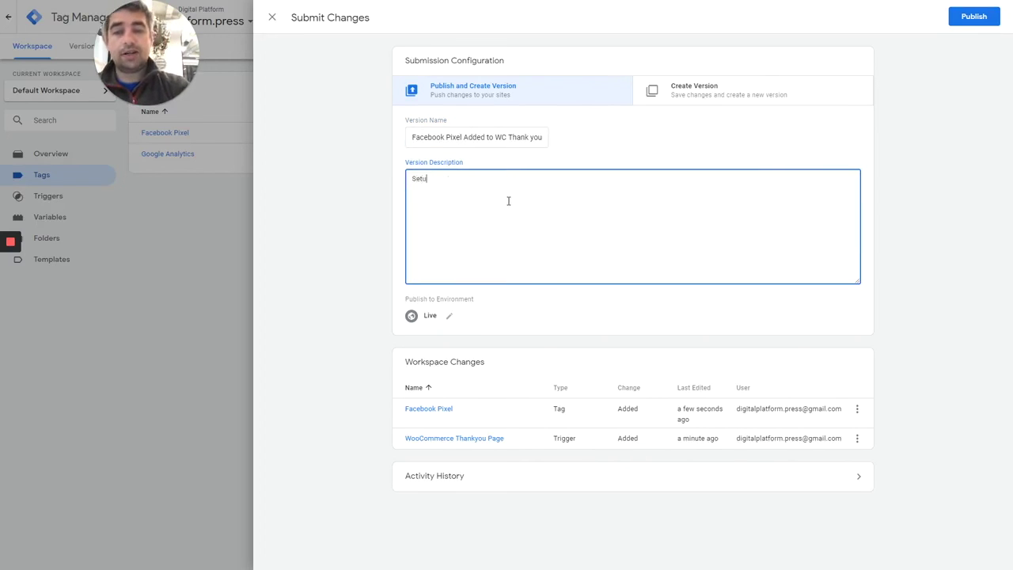
pyautogui.write('p trigger f')
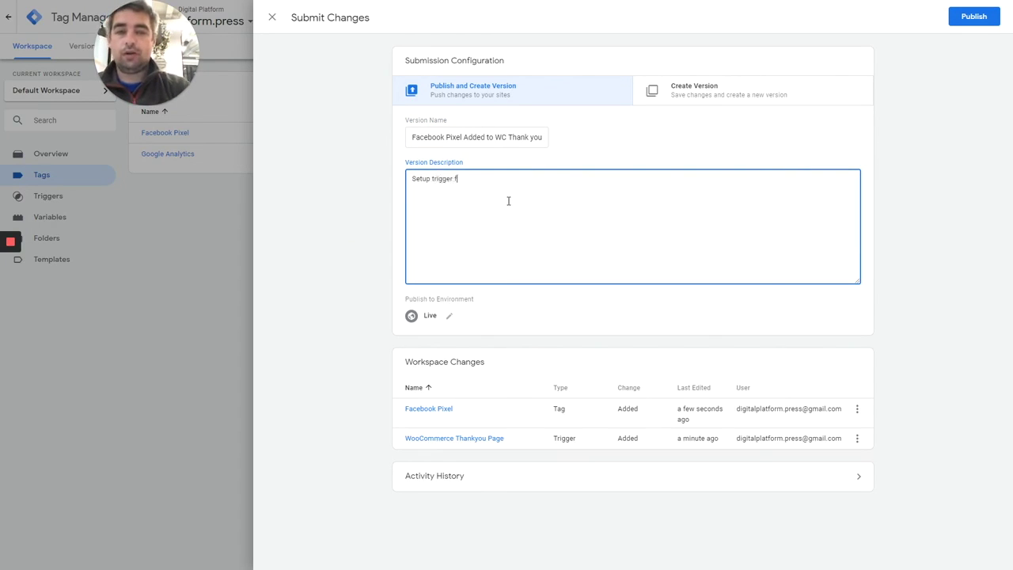
pyautogui.write('or woocommerce ')
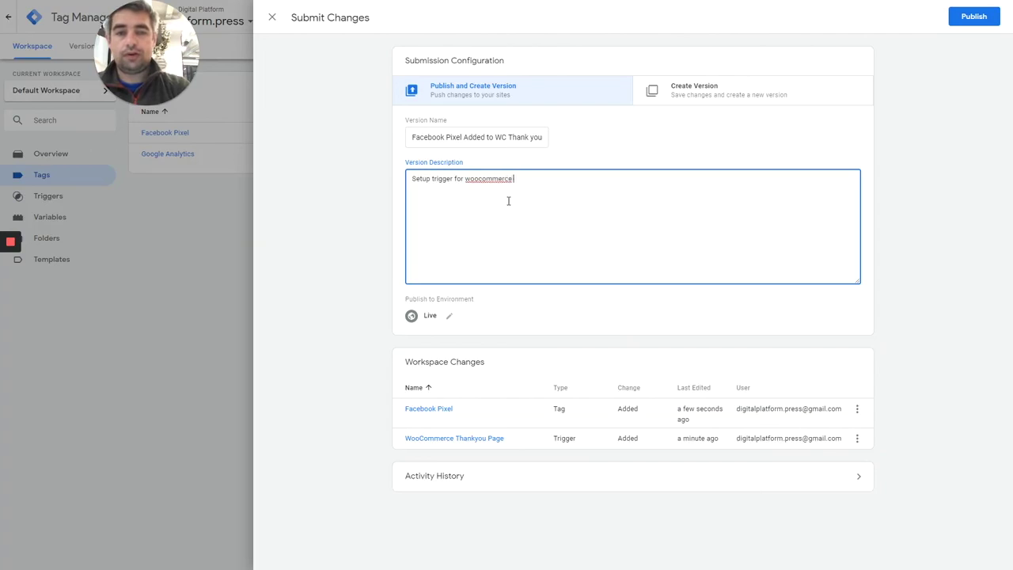
pyautogui.write('thank youpag')
pyautogui.press('BackSpace')
pyautogui.press('BackSpace')
pyautogui.press('BackSpace')
pyautogui.write('pag')
pyautogui.write(' page')
pyautogui.write('and added f')
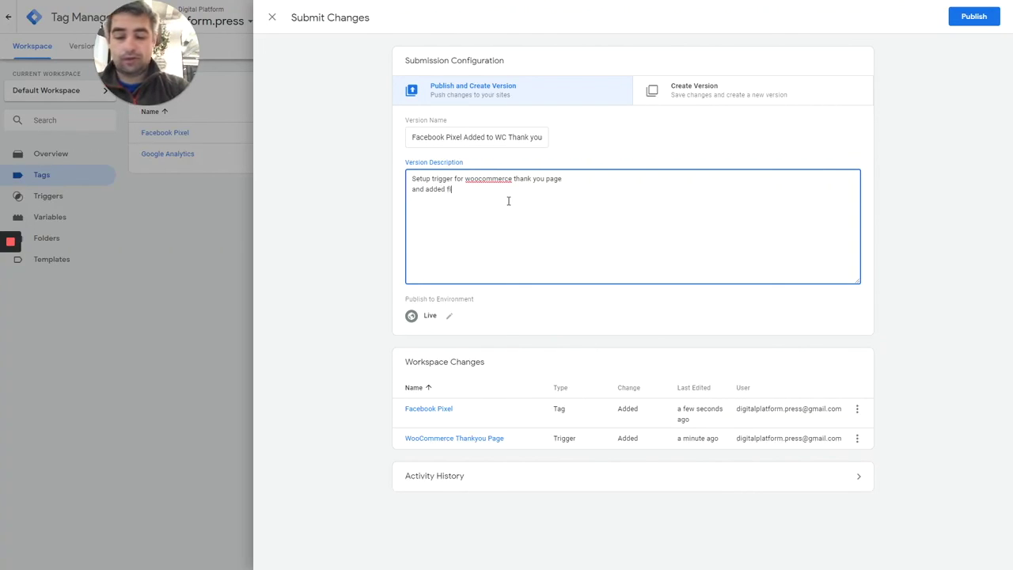
pyautogui.write('acebook pixel to fir')
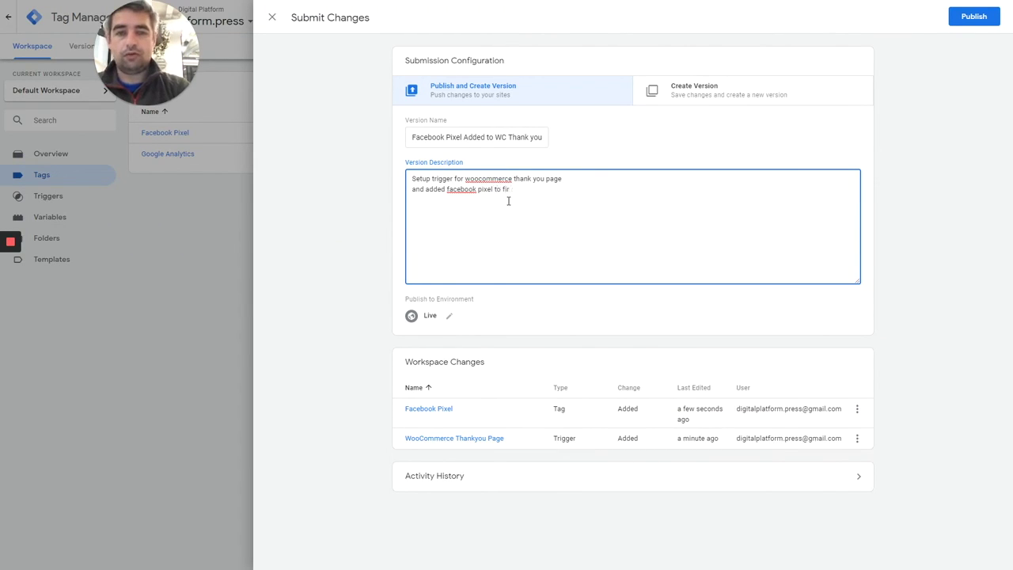
pyautogui.write(' onon this page')
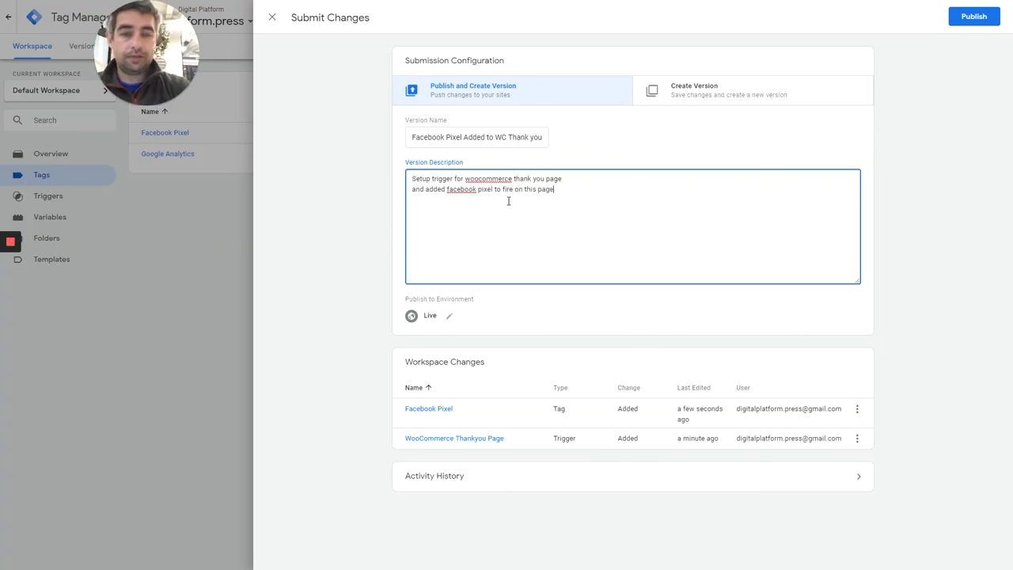
pyautogui.click(969, 16)
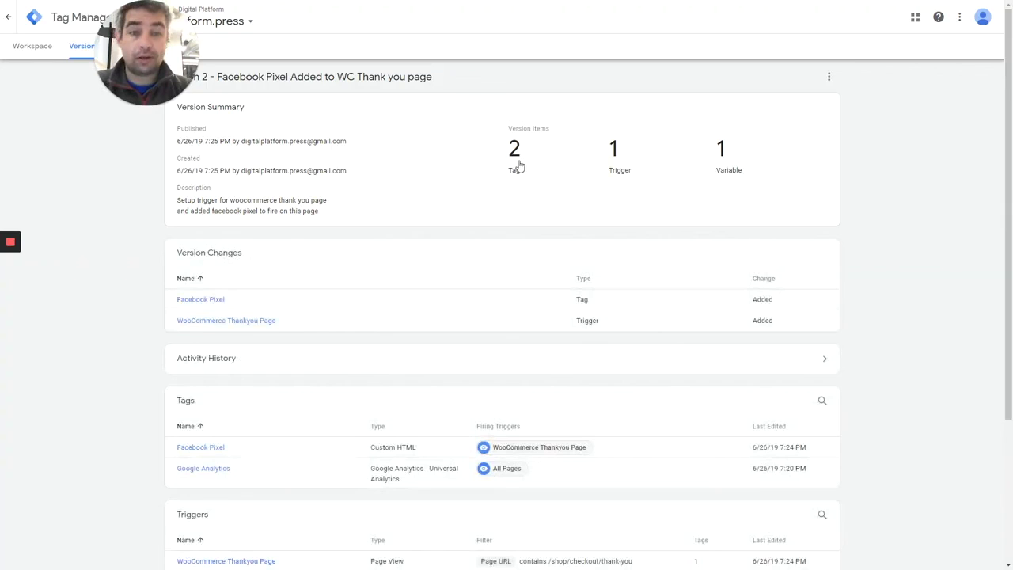
# - Return to the workspace and look over its lists of triggers and tags
pyautogui.click(32, 47)
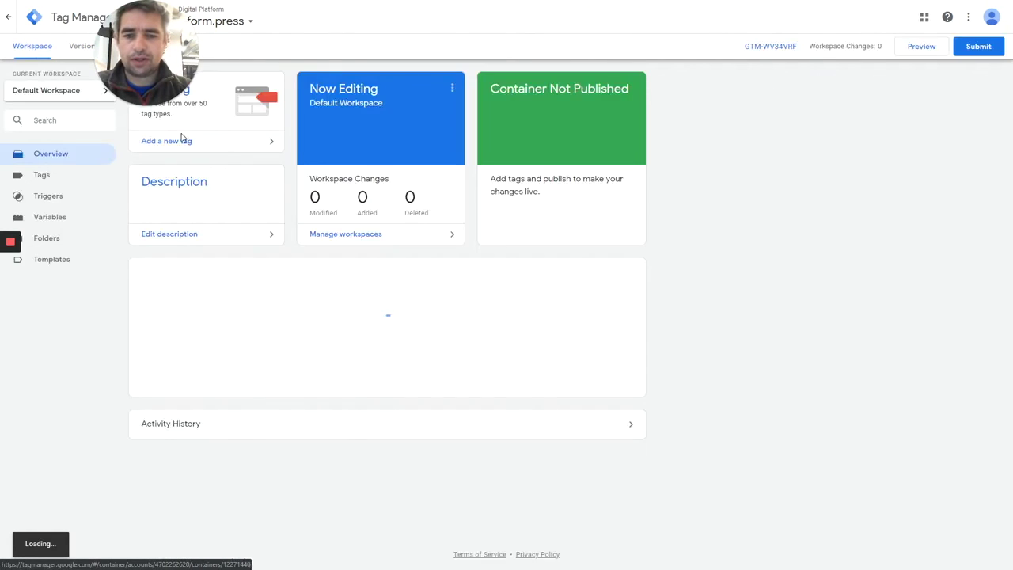
pyautogui.click(74, 196)
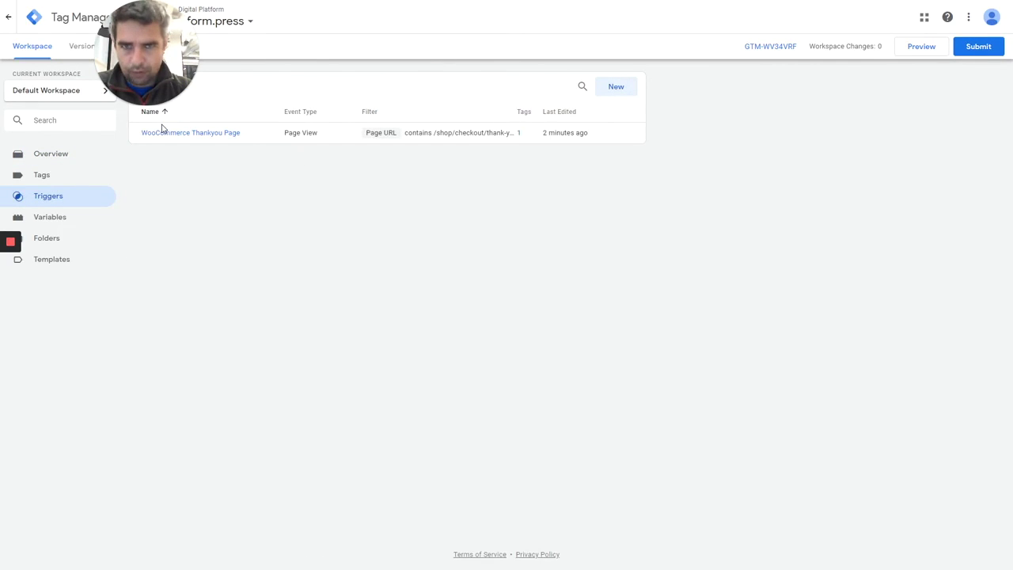
pyautogui.click(55, 176)
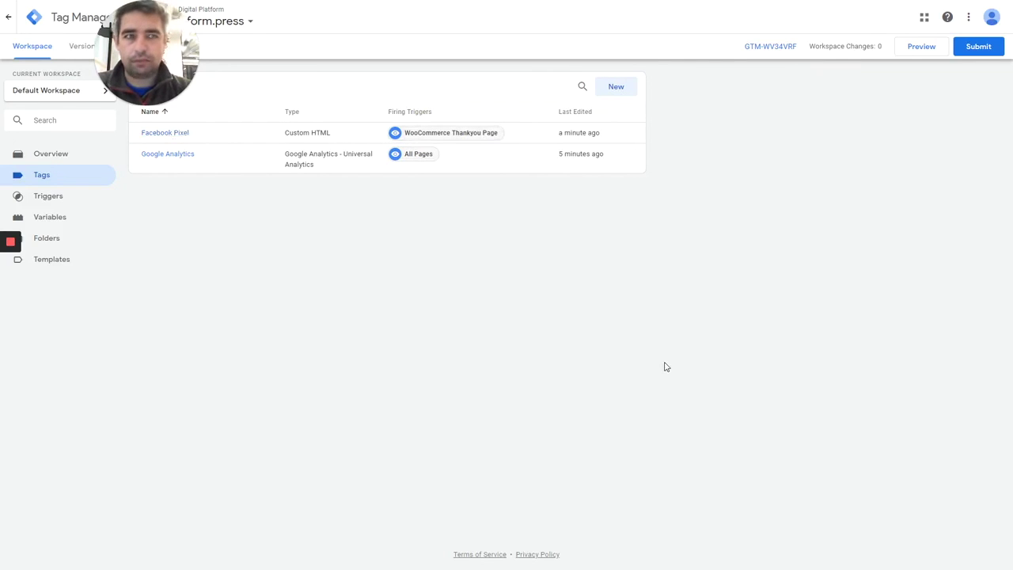
pyautogui.moveTo(158, 19); pyautogui.dragTo(511, 20)
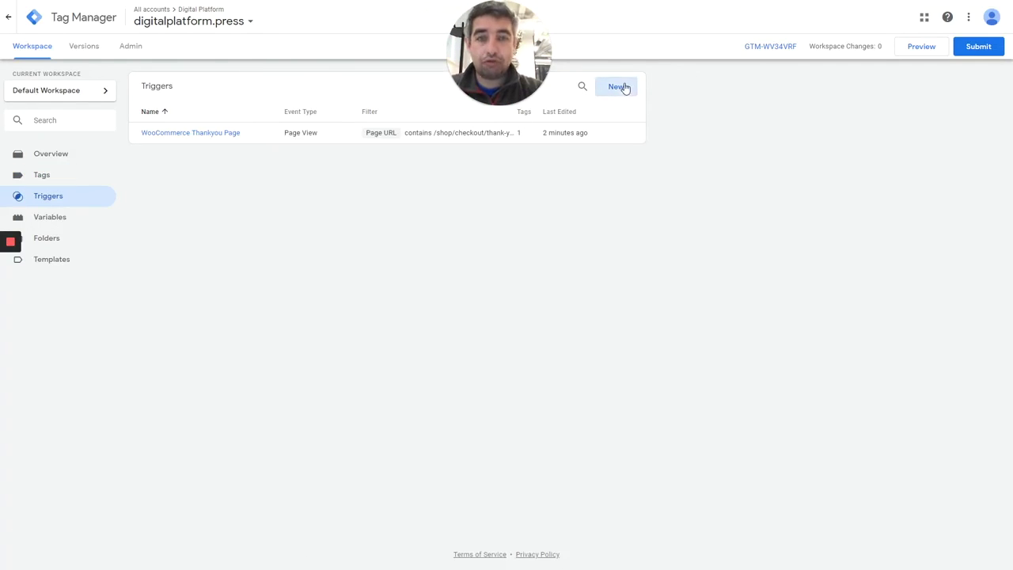
# - Create a new trigger in the workspace and name it Anchor Link Clicked
pyautogui.click(623, 87)
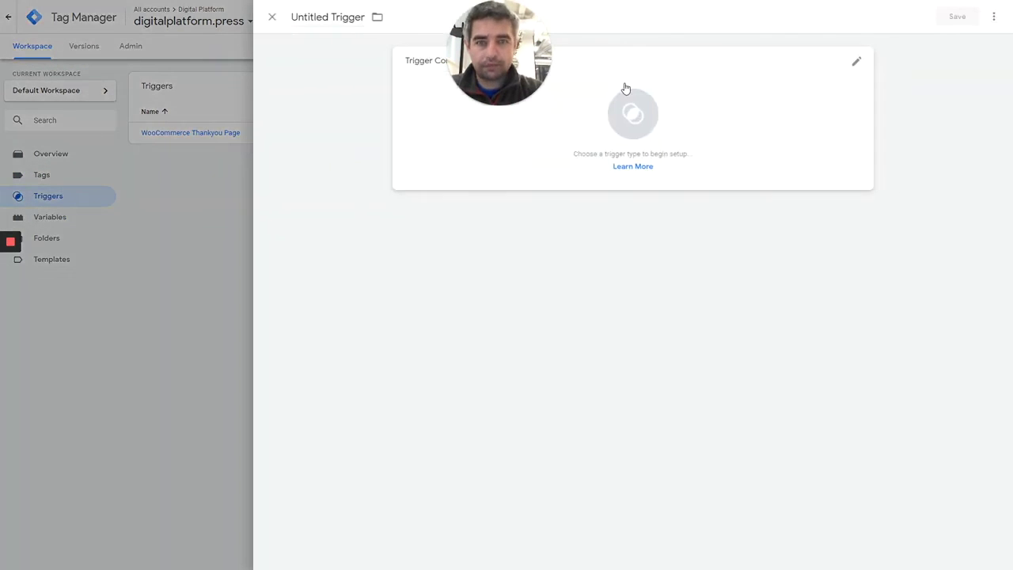
pyautogui.click(343, 17)
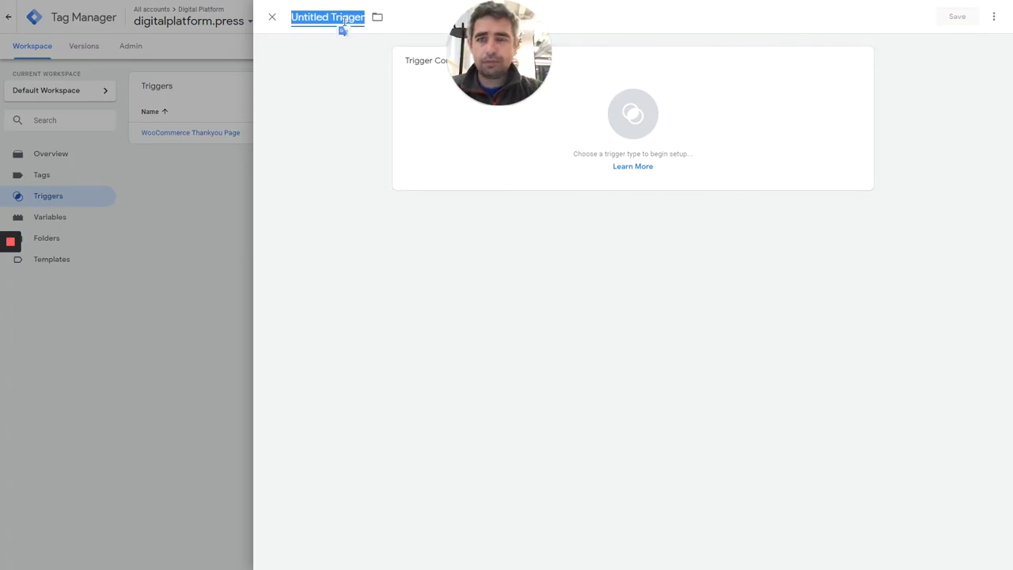
pyautogui.write('Link Clicked')
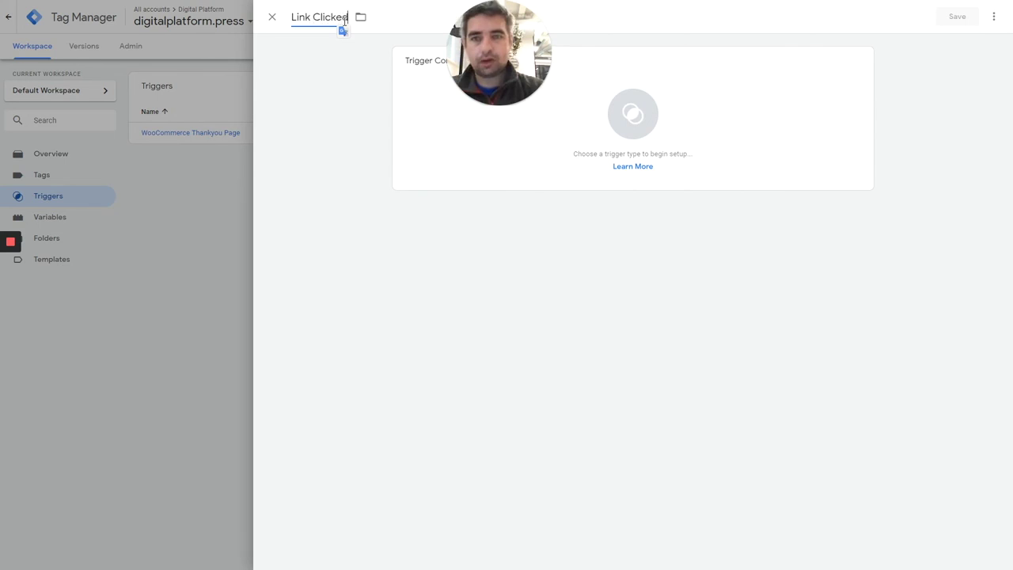
pyautogui.write(' WIth #')
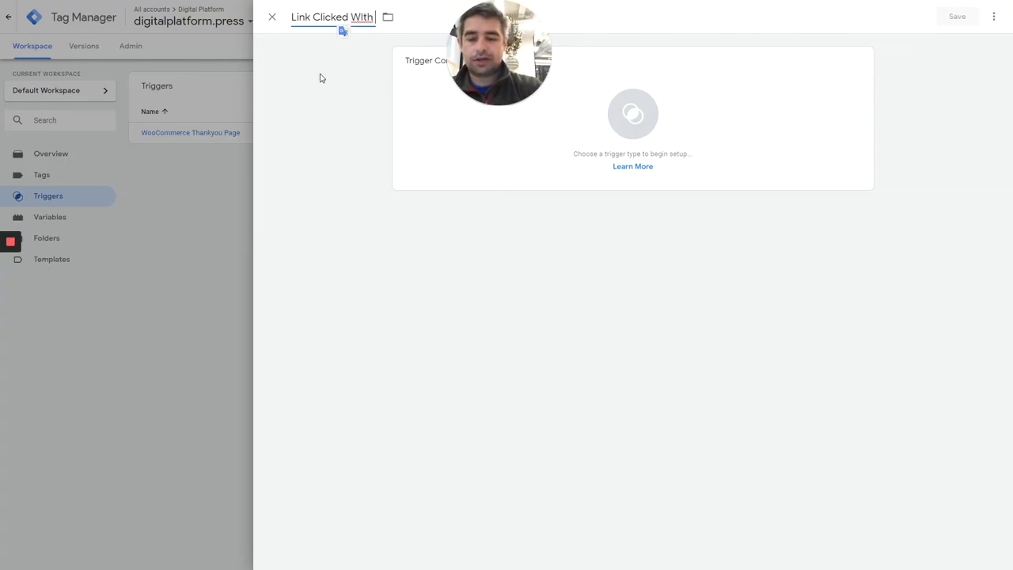
pyautogui.press('BackSpace')
pyautogui.press('BackSpace')
pyautogui.press('BackSpace')
pyautogui.press('BackSpace')
pyautogui.press('BackSpace')
pyautogui.press('BackSpace')
pyautogui.press('BackSpace')
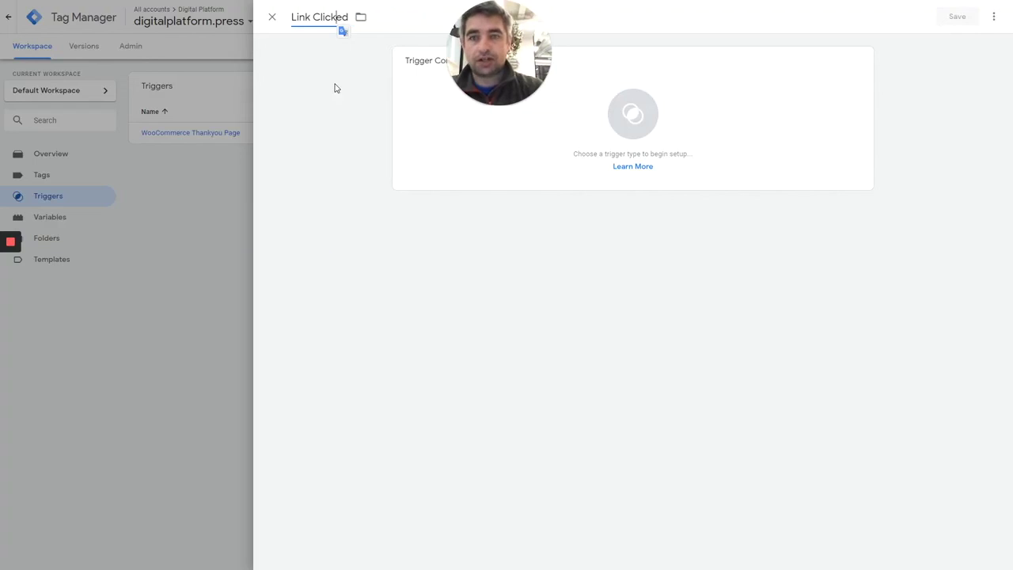
pyautogui.press('Left')
pyautogui.press('Left')
pyautogui.press('Left')
pyautogui.press('Left')
pyautogui.write('Anchor')
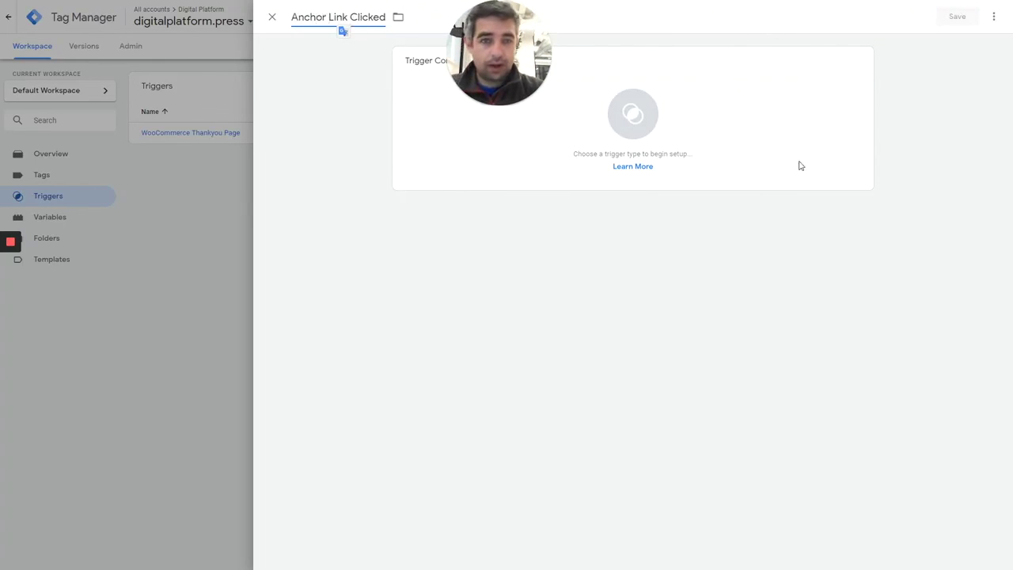
# - Make Anchor Link Clicked a Just Links click trigger that fires on some link clicks only
pyautogui.click(693, 121)
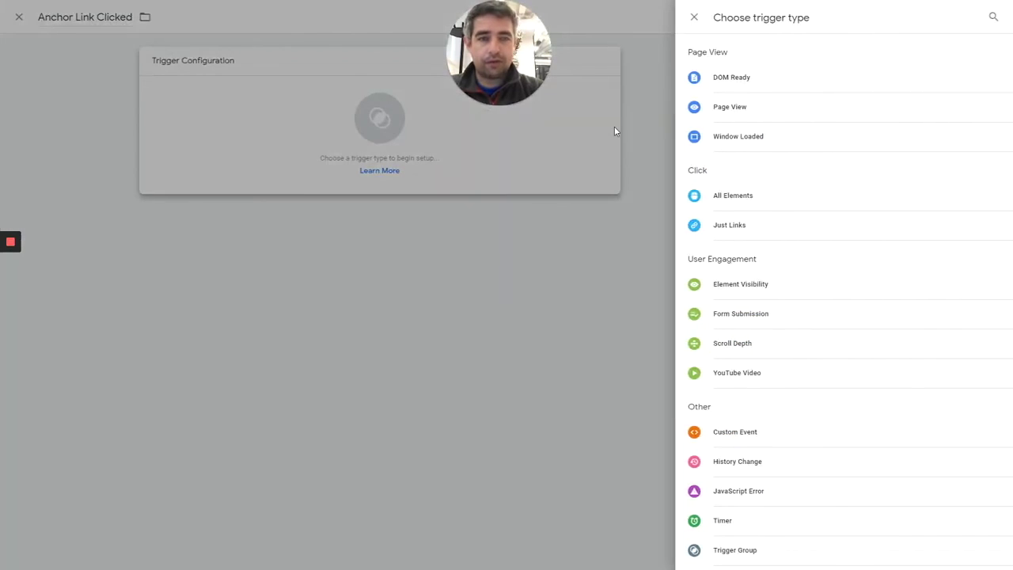
pyautogui.click(729, 225)
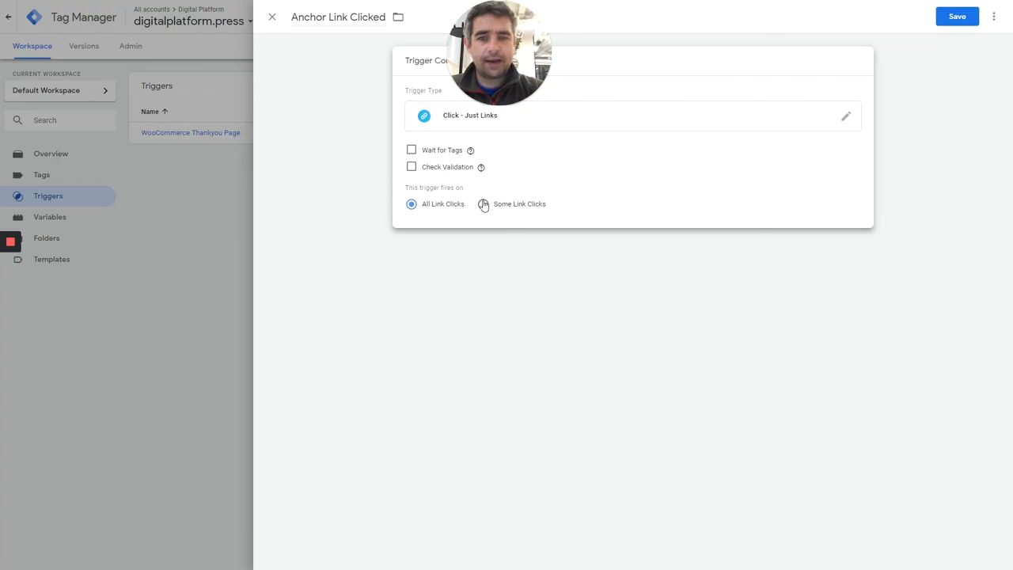
pyautogui.click(482, 204)
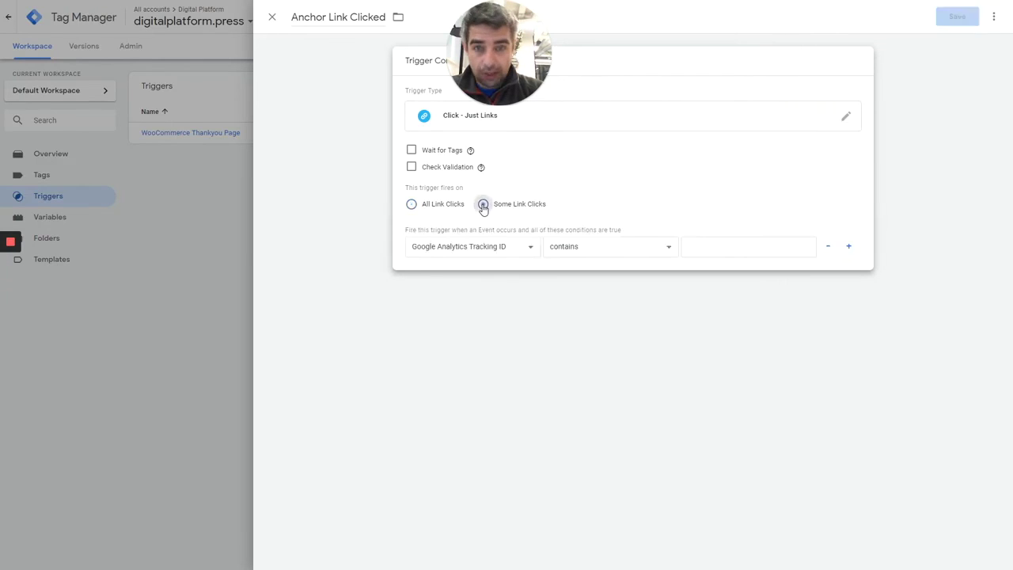
# - Add the built-in Click URL variable to the trigger's condition, require that it contains #, and save the trigger
pyautogui.click(488, 246)
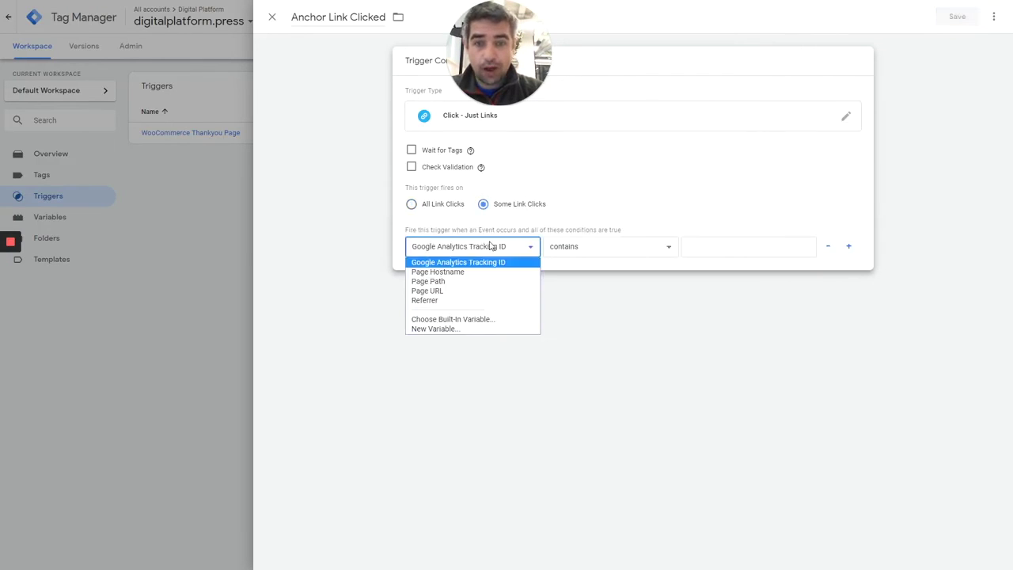
pyautogui.click(455, 320)
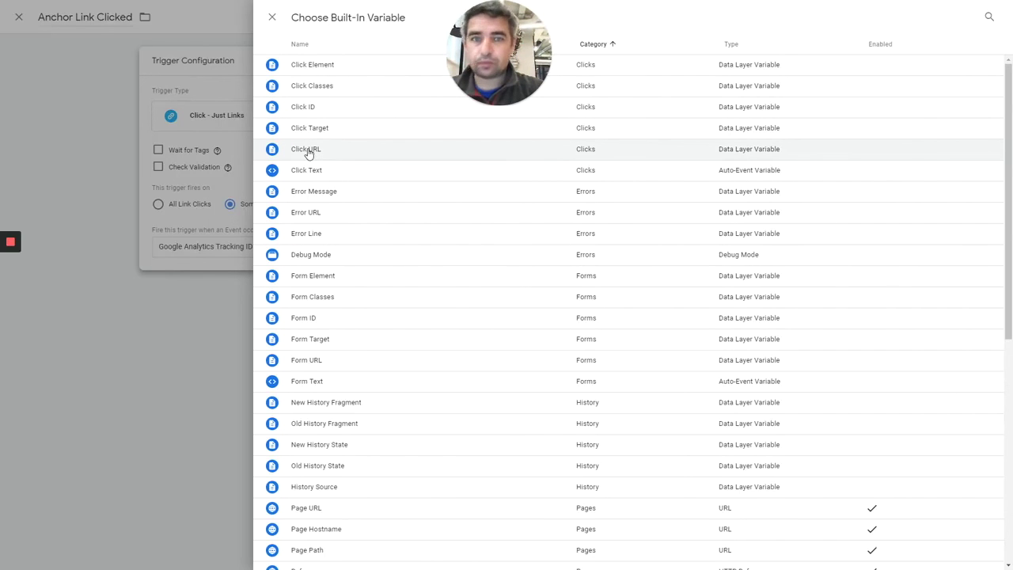
pyautogui.click(309, 154)
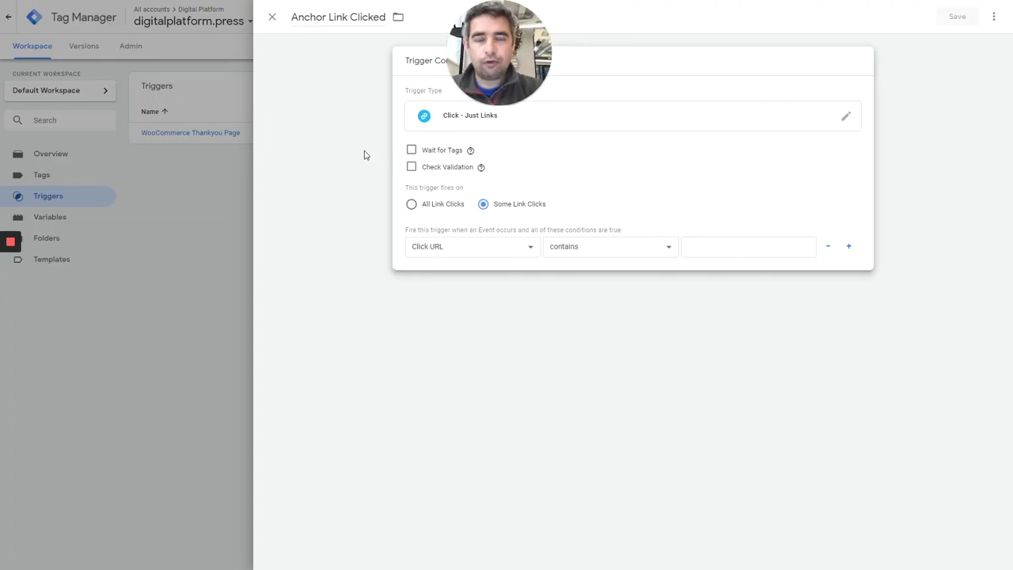
pyautogui.click(711, 248)
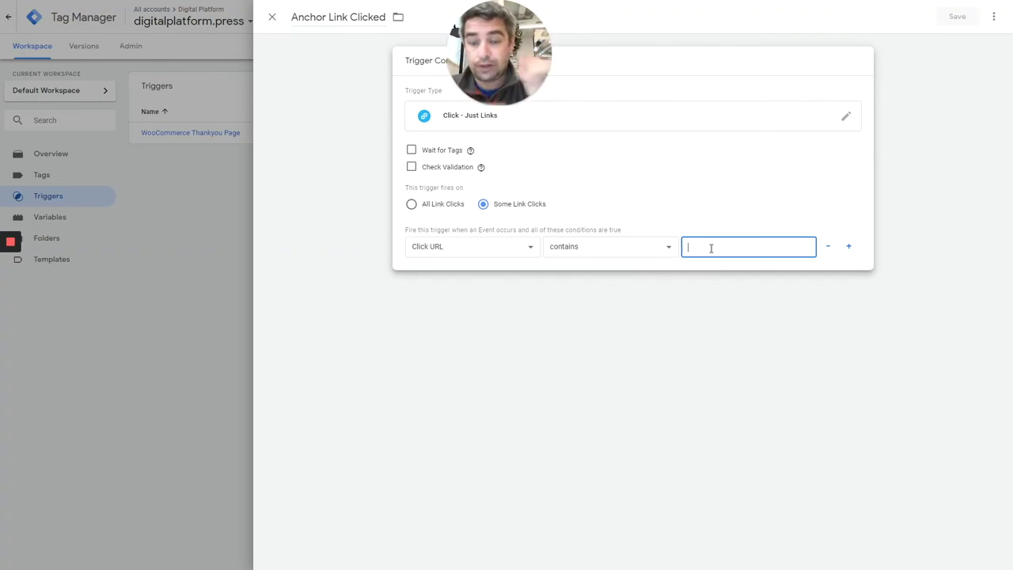
pyautogui.write('#')
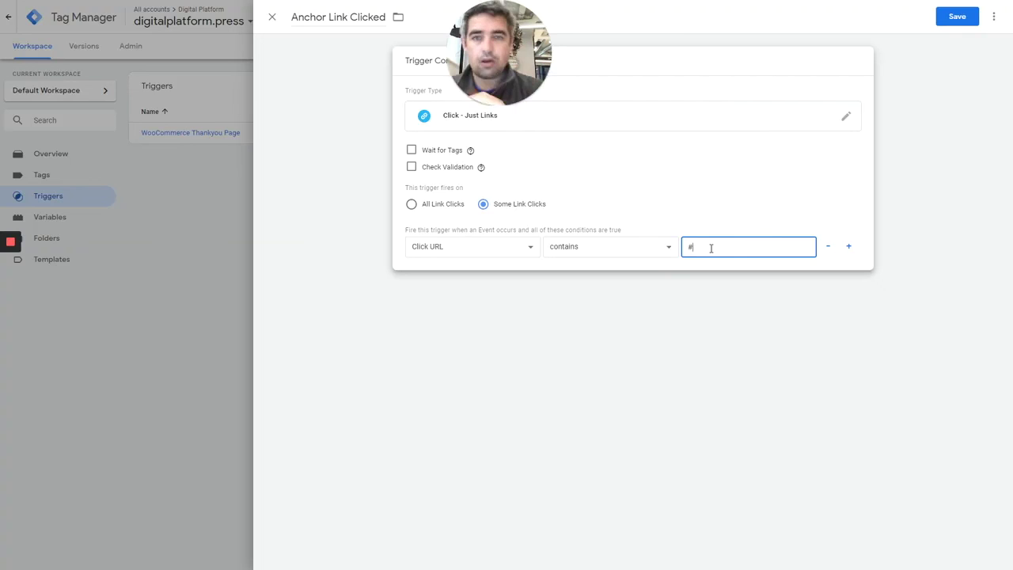
pyautogui.click(959, 18)
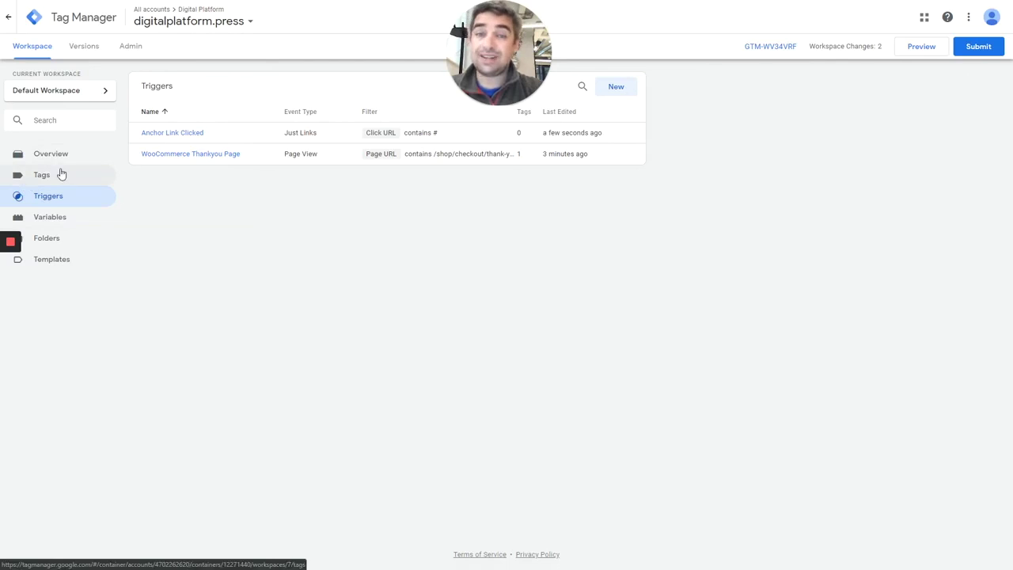
# - Create a new tag in the workspace and name it User clicked on Fragment Link
pyautogui.click(61, 174)
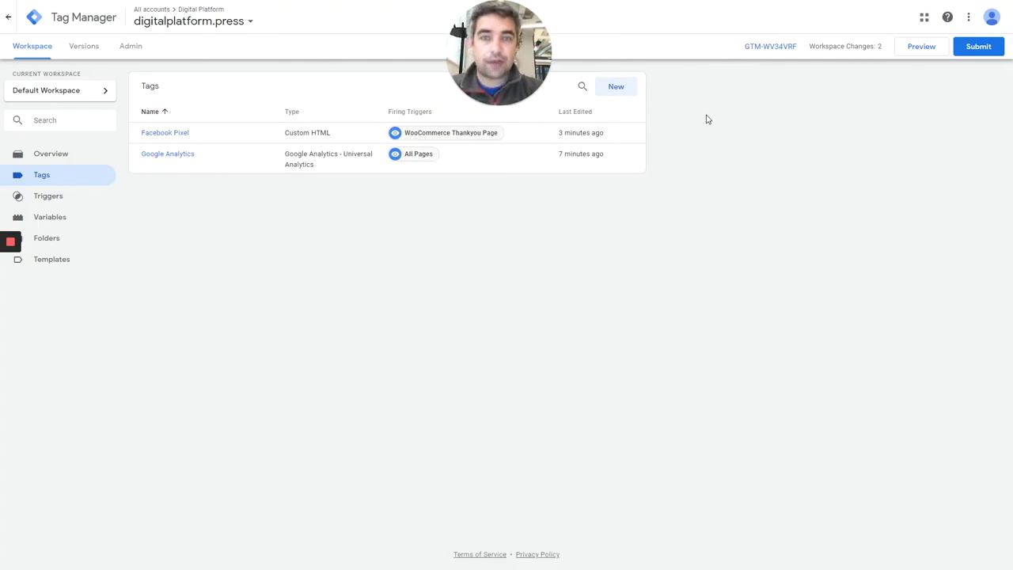
pyautogui.click(622, 87)
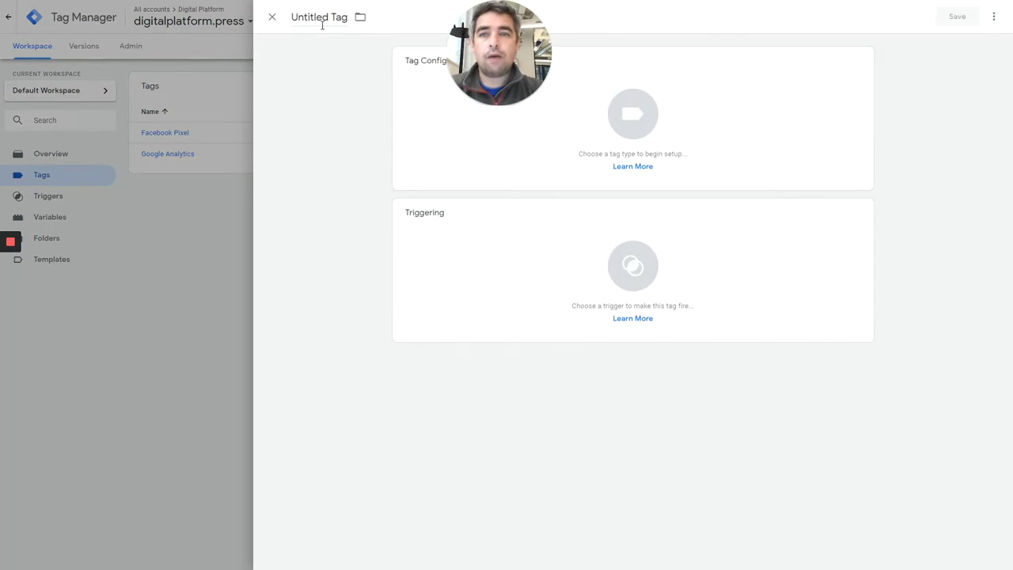
pyautogui.doubleClick(322, 25)
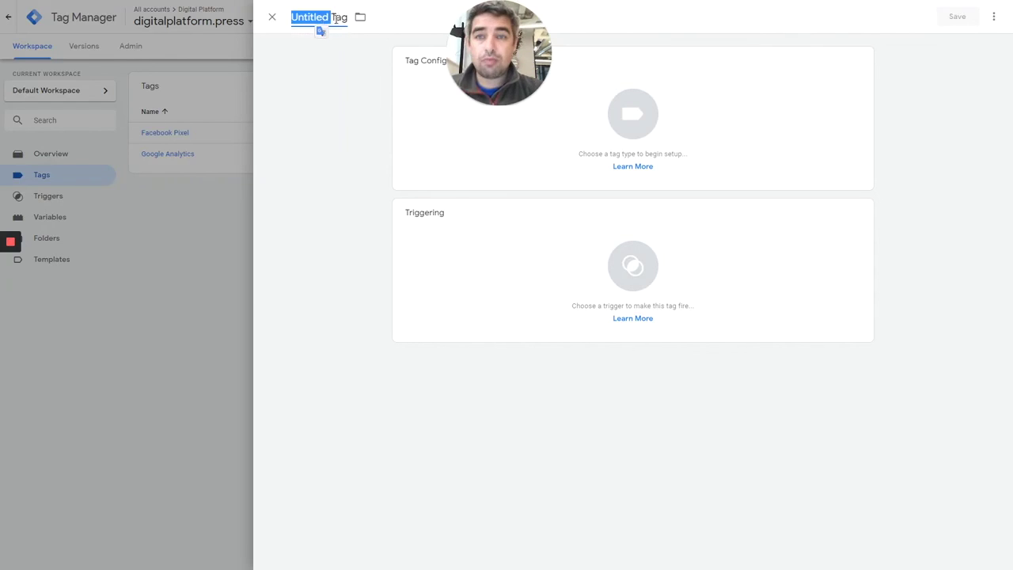
pyautogui.press('BackSpace')
pyautogui.press('Delete')
pyautogui.press('Delete')
pyautogui.press('Delete')
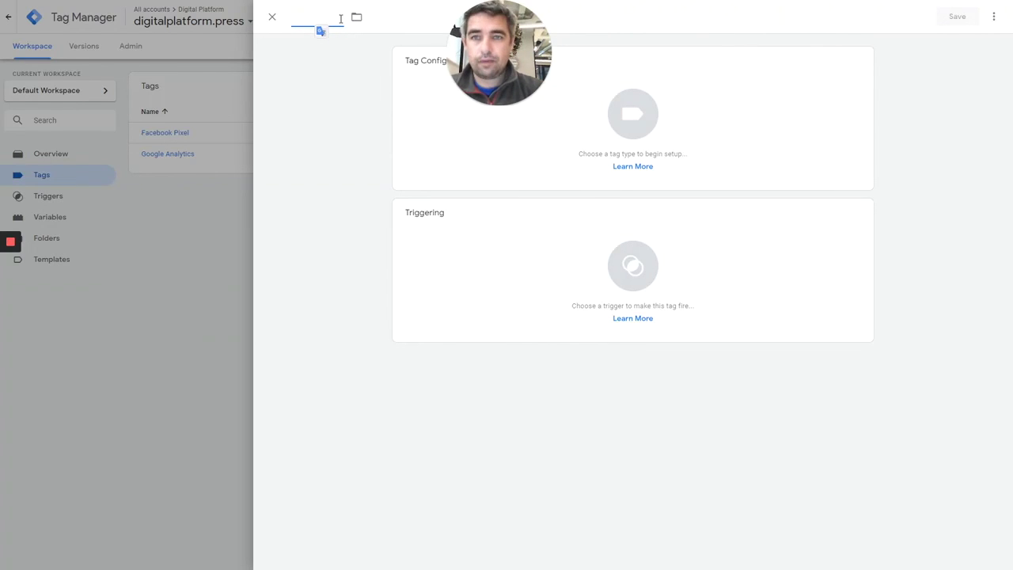
pyautogui.write('User clicked on')
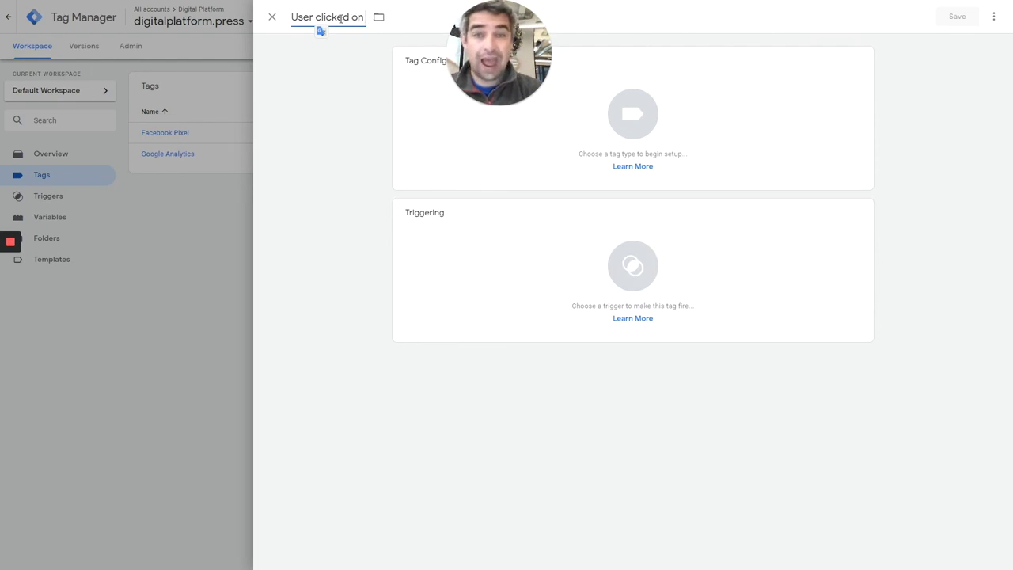
pyautogui.write(' Fragment Link')
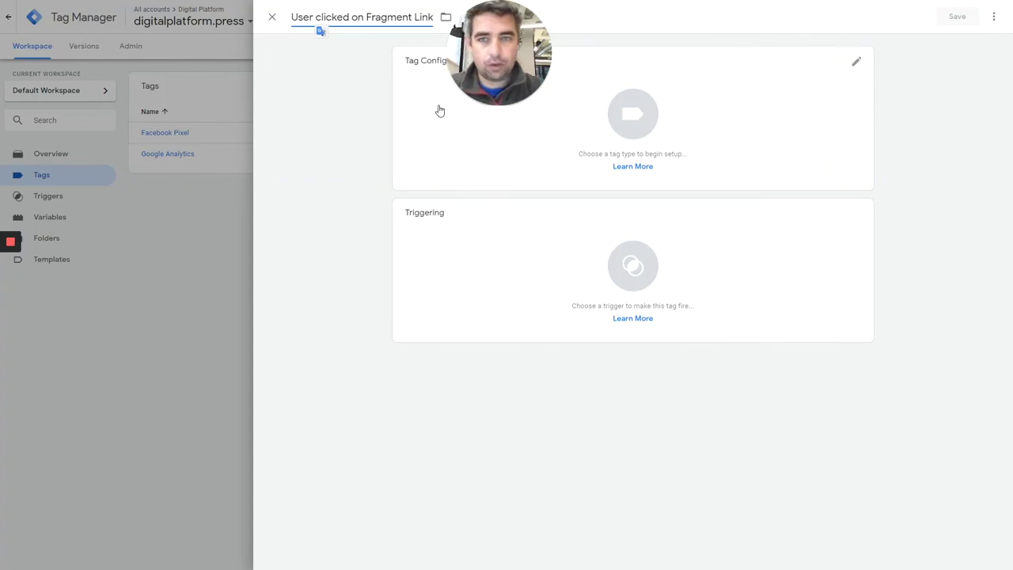
# - Set the tag type to Google Analytics - Universal Analytics and its track type to Event
pyautogui.click(513, 147)
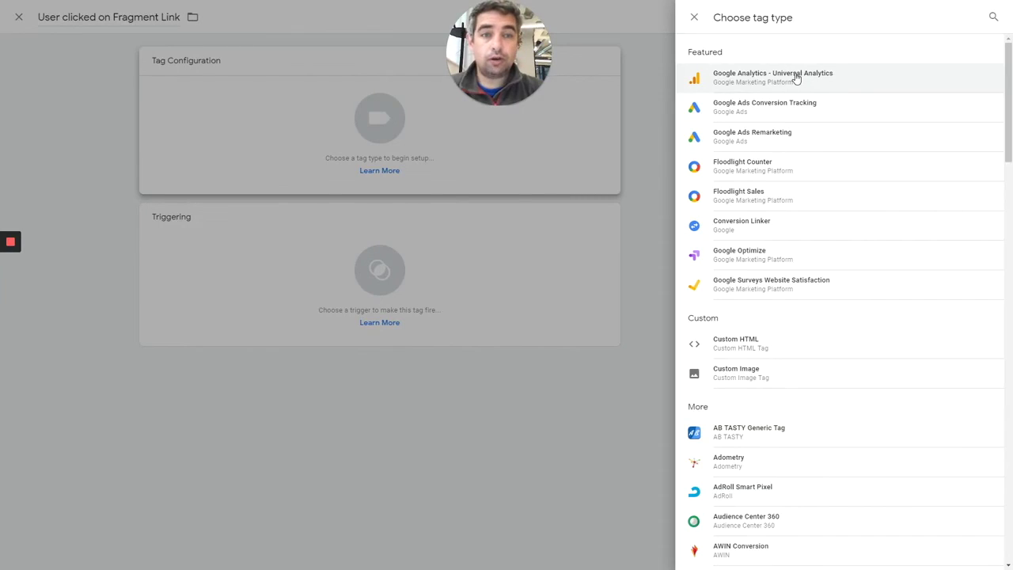
pyautogui.click(748, 84)
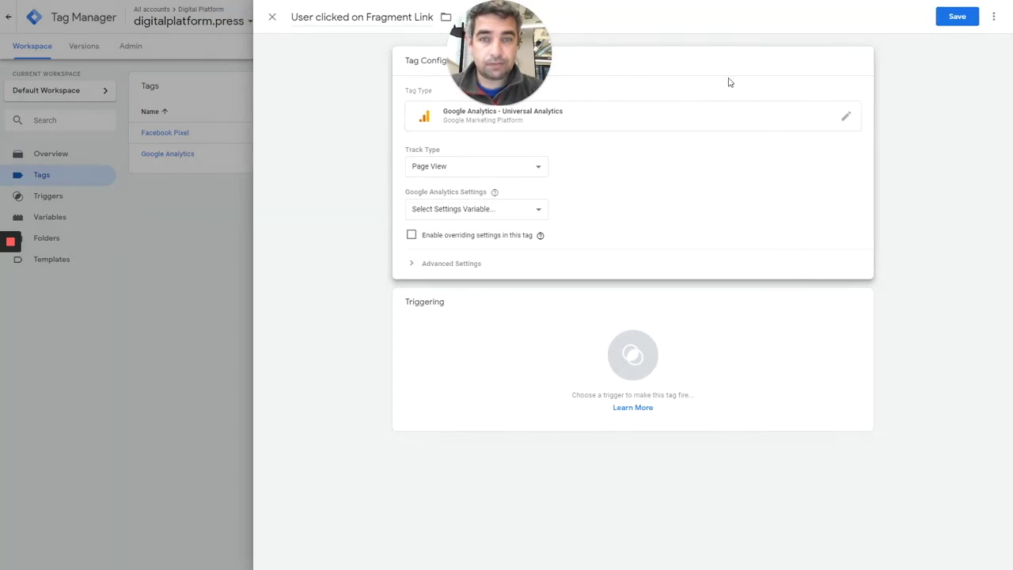
pyautogui.click(514, 166)
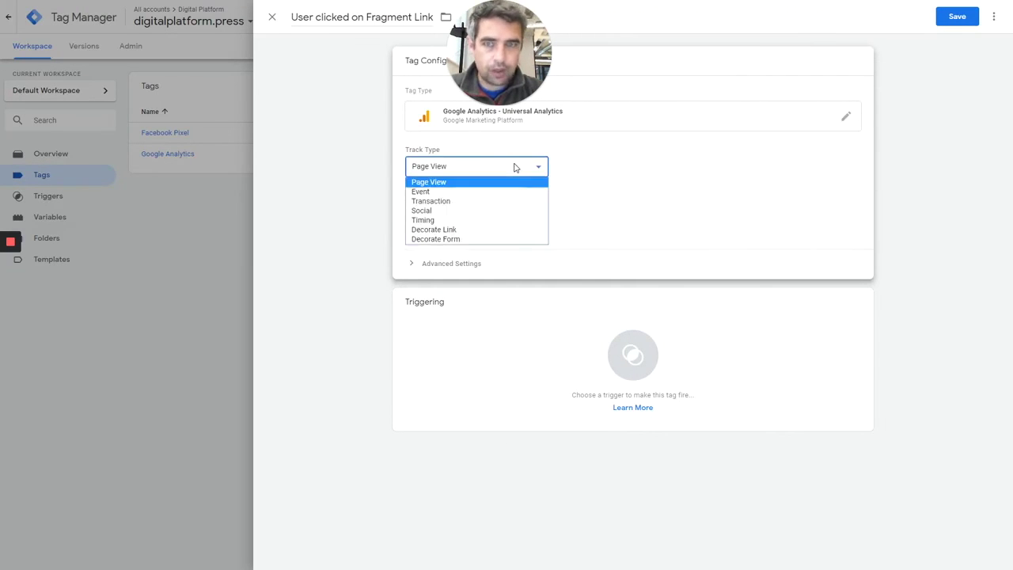
pyautogui.click(456, 192)
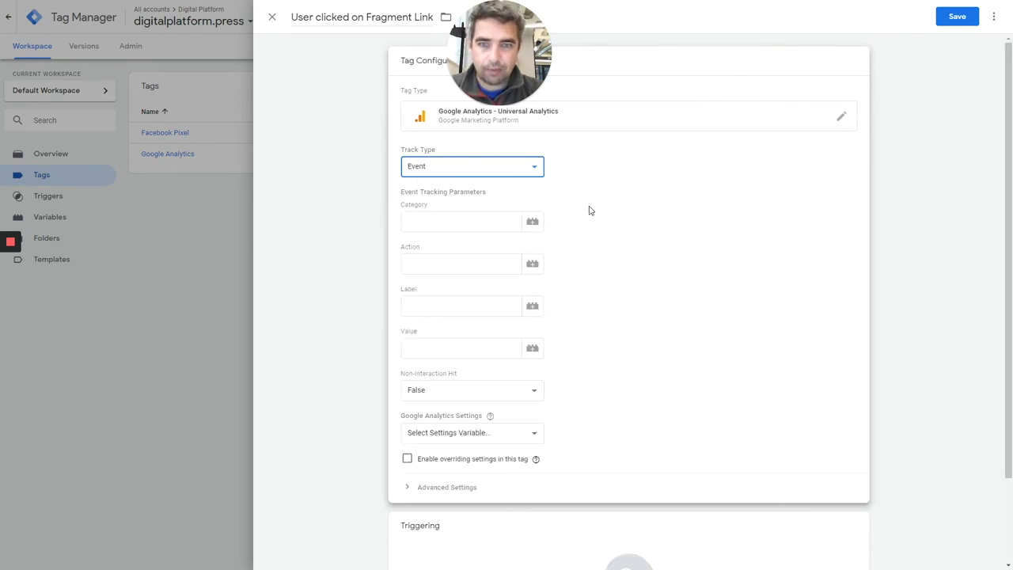
# - Set the event's category to Anchor Link Clicked and its action to Internal Scroll Link
pyautogui.click(442, 225)
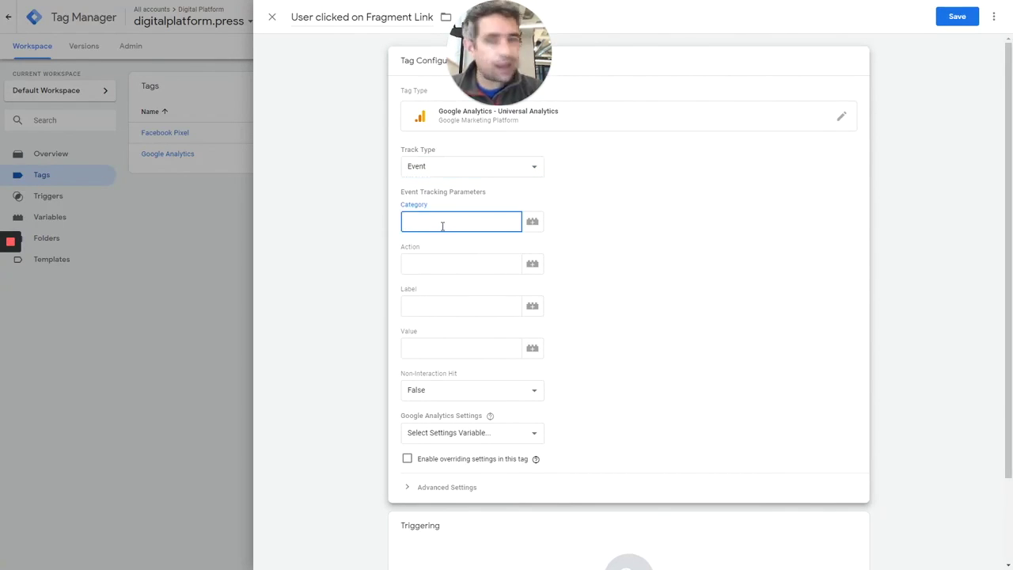
pyautogui.write('Anchor Link Clicked')
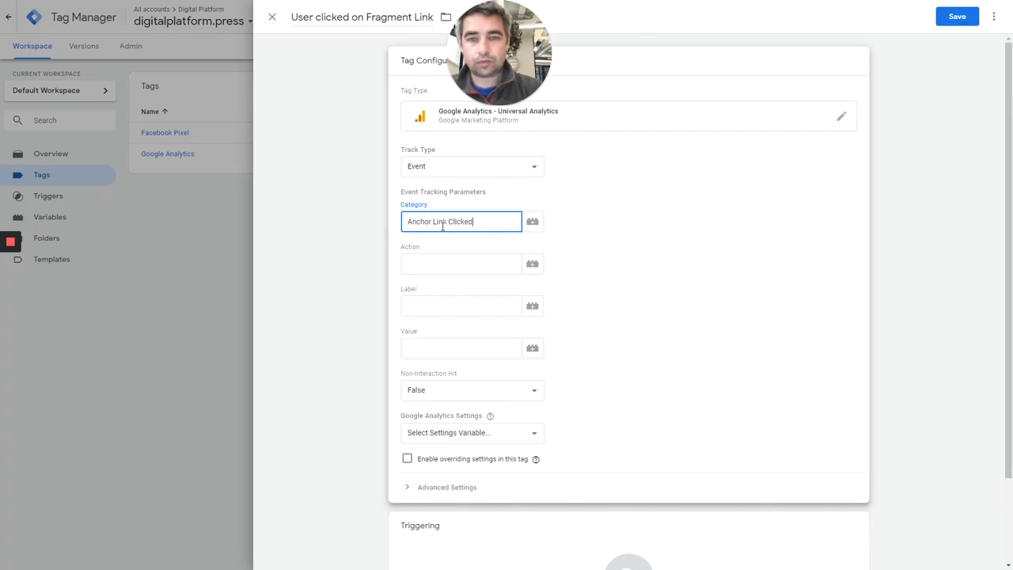
pyautogui.click(431, 263)
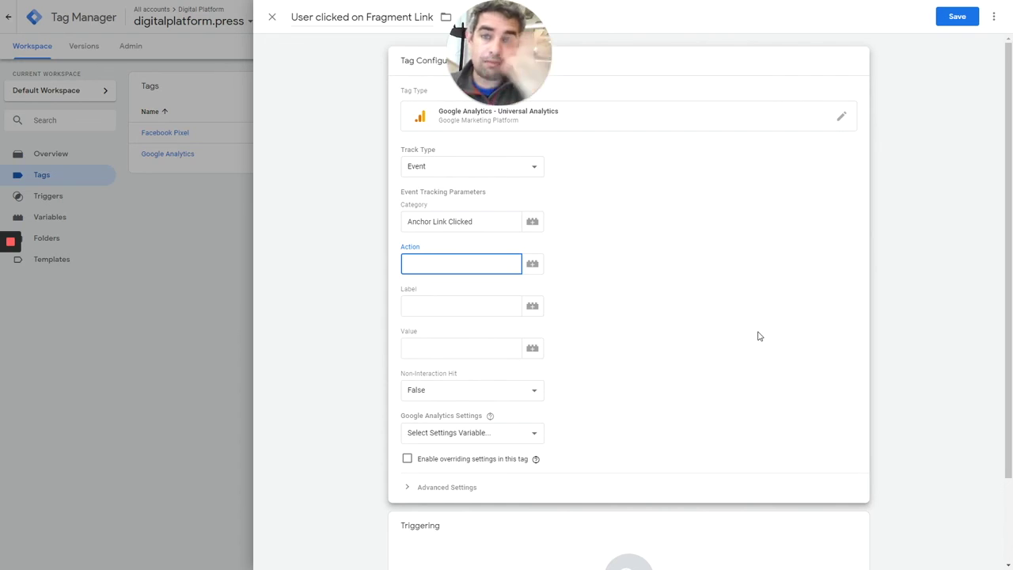
pyautogui.write('I')
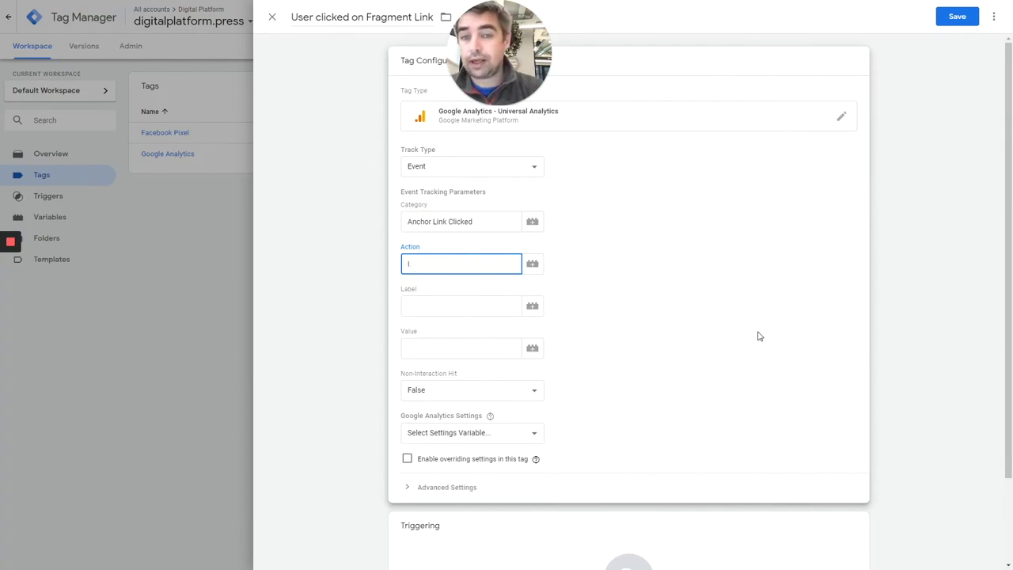
pyautogui.write('Ntere')
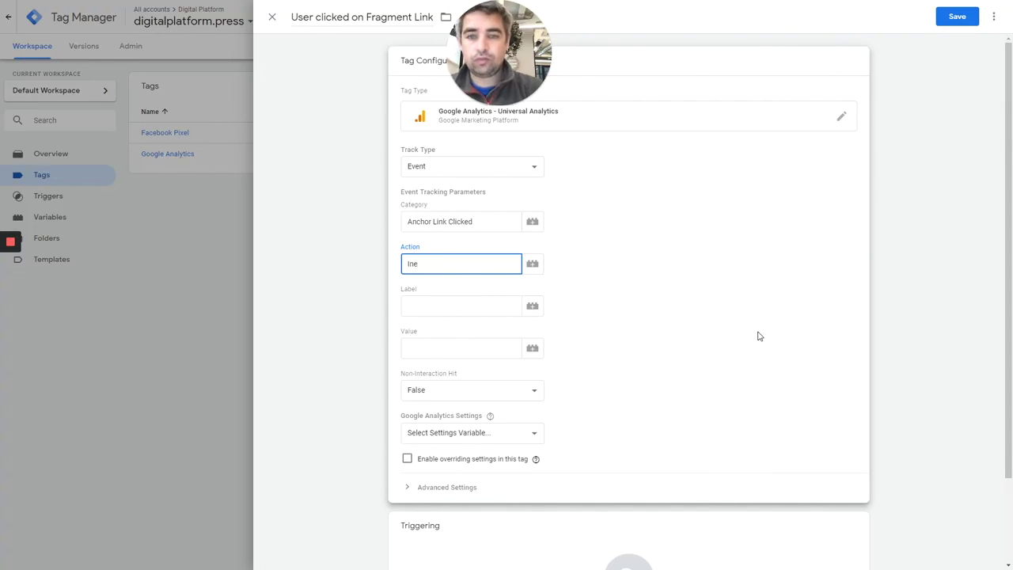
pyautogui.write('tternal Scroll Link')
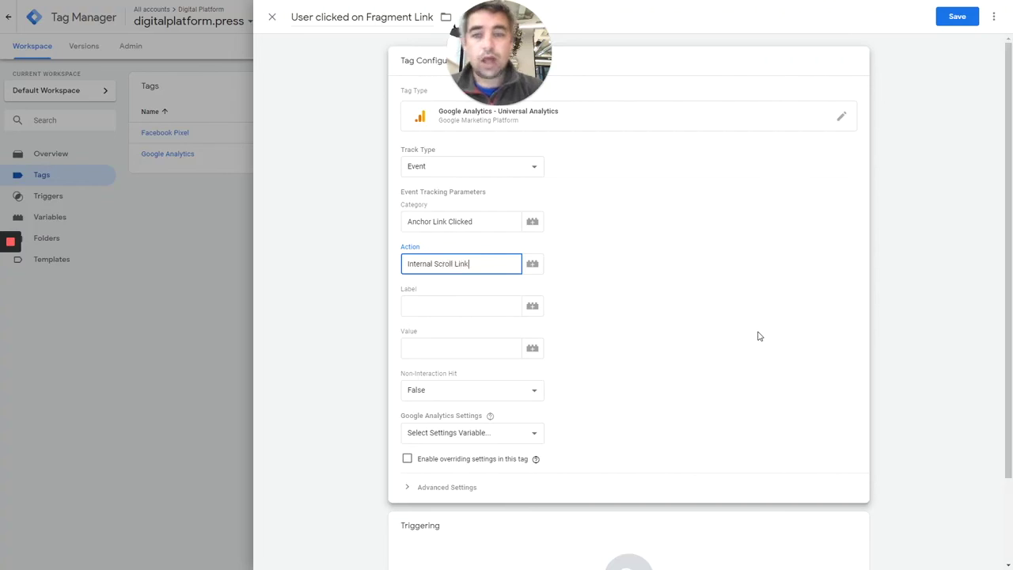
# - Use the Click URL variable as the event's label
pyautogui.click(445, 298)
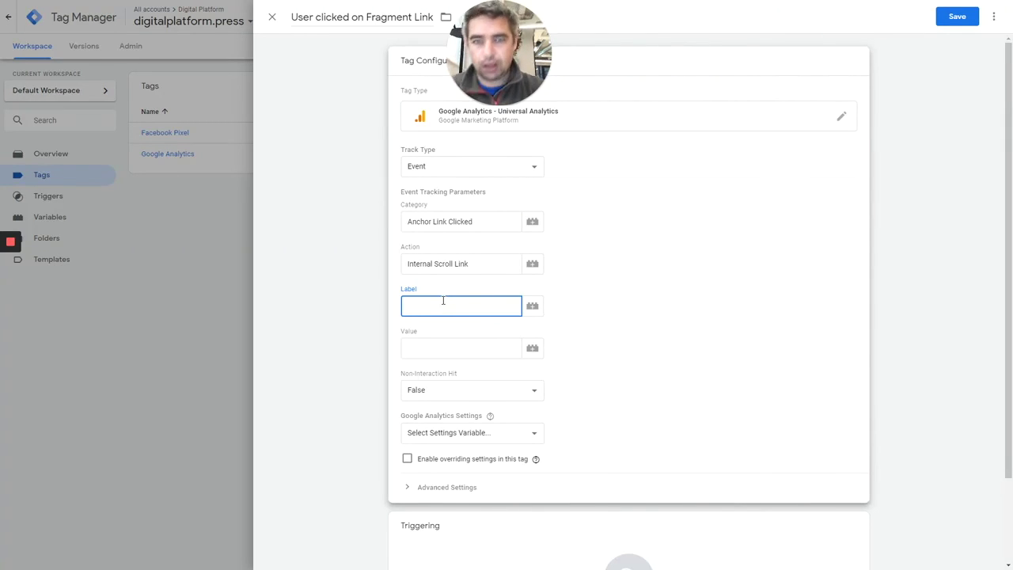
pyautogui.click(533, 307)
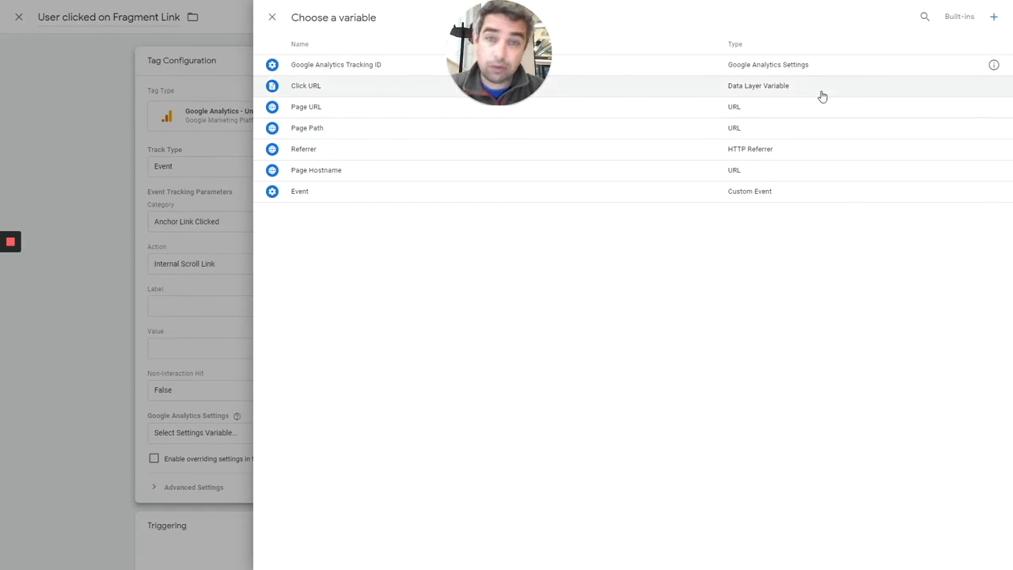
pyautogui.click(327, 90)
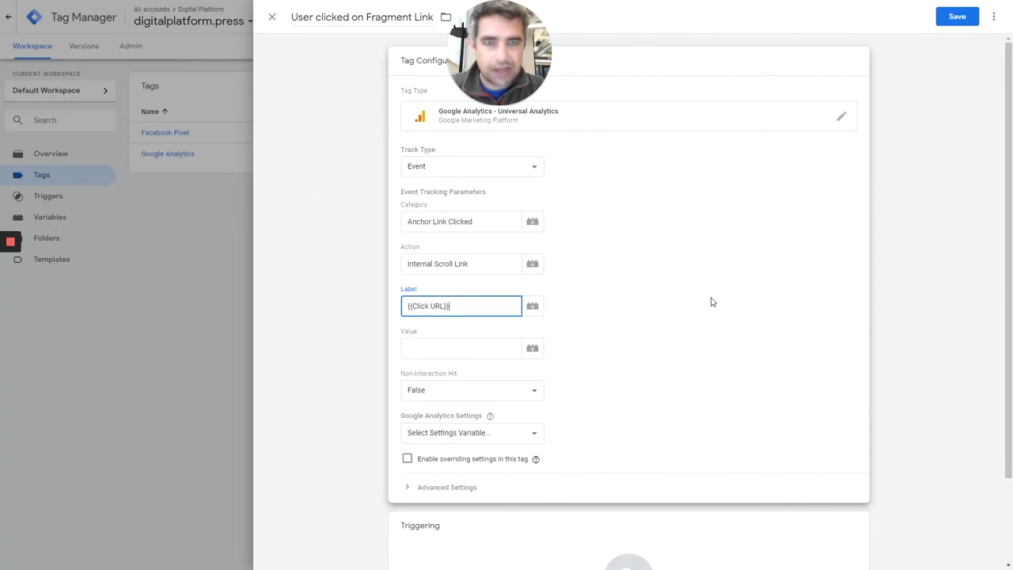
# - Add Anchor Link Clicked as the tag's firing trigger and try to save the tag
pyautogui.click(955, 17)
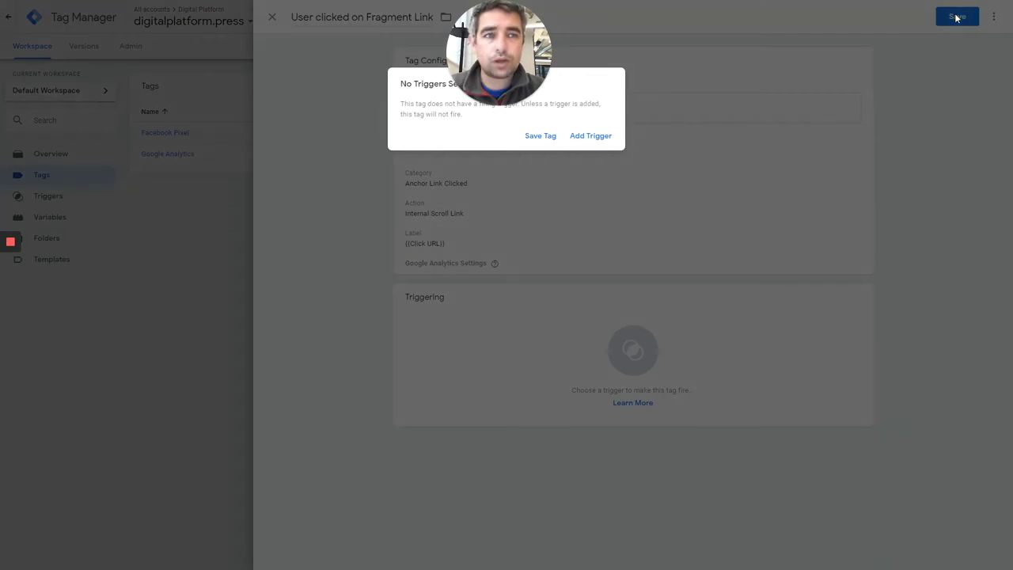
pyautogui.click(590, 136)
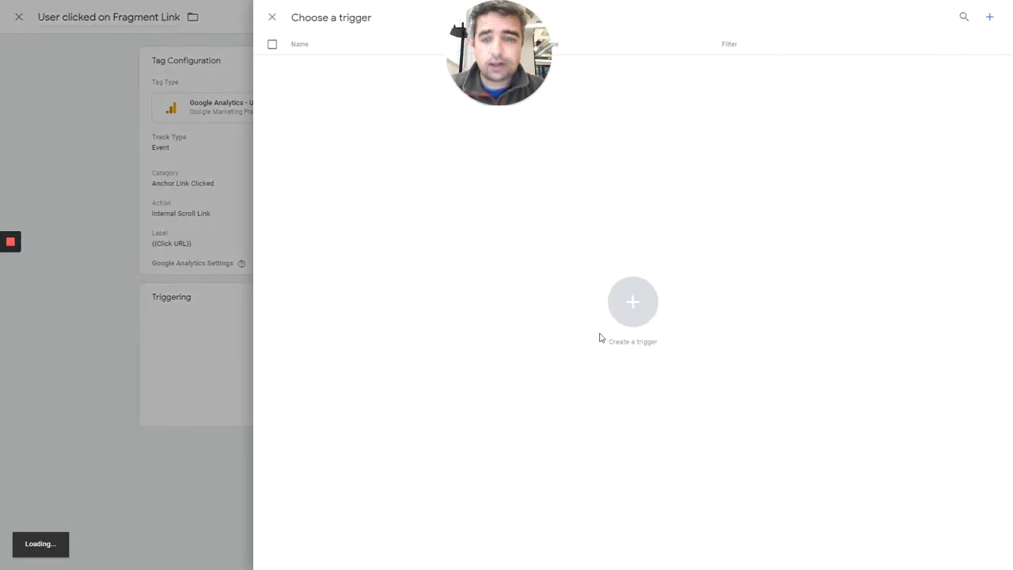
pyautogui.click(375, 91)
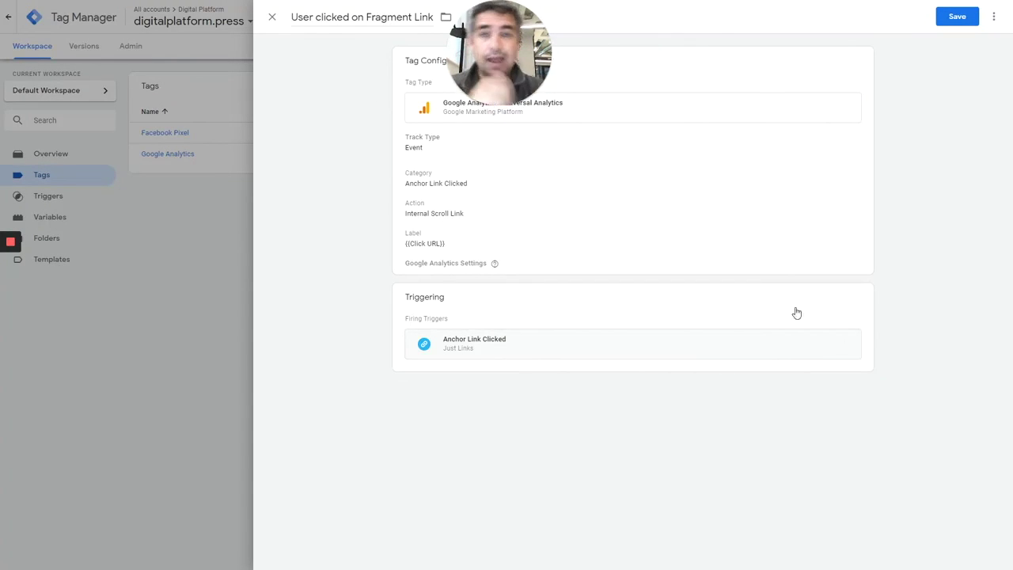
pyautogui.click(956, 17)
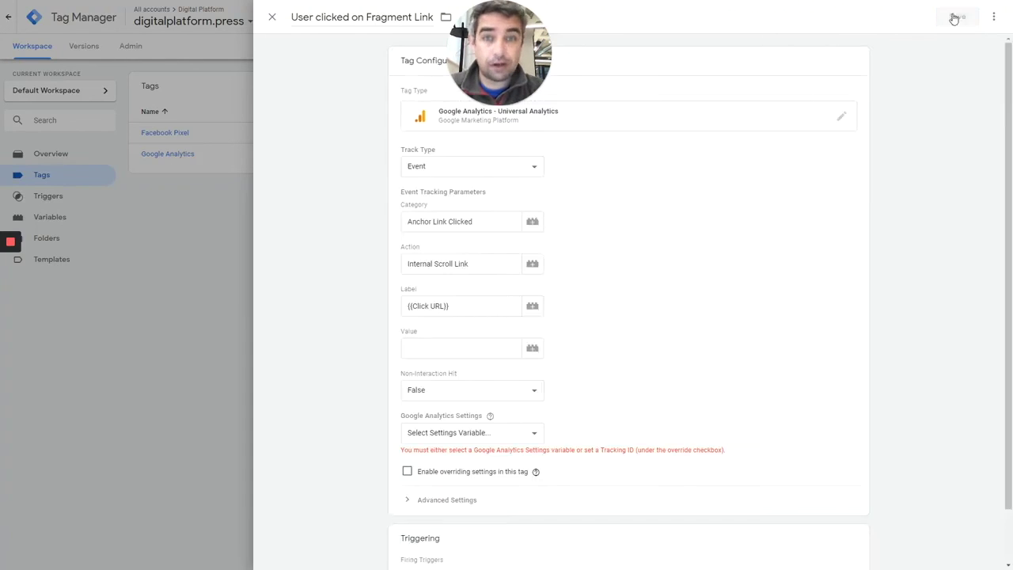
# - Select the Google Analytics Tracking ID variable as the tag's Google Analytics settings and save the tag
pyautogui.click(513, 434)
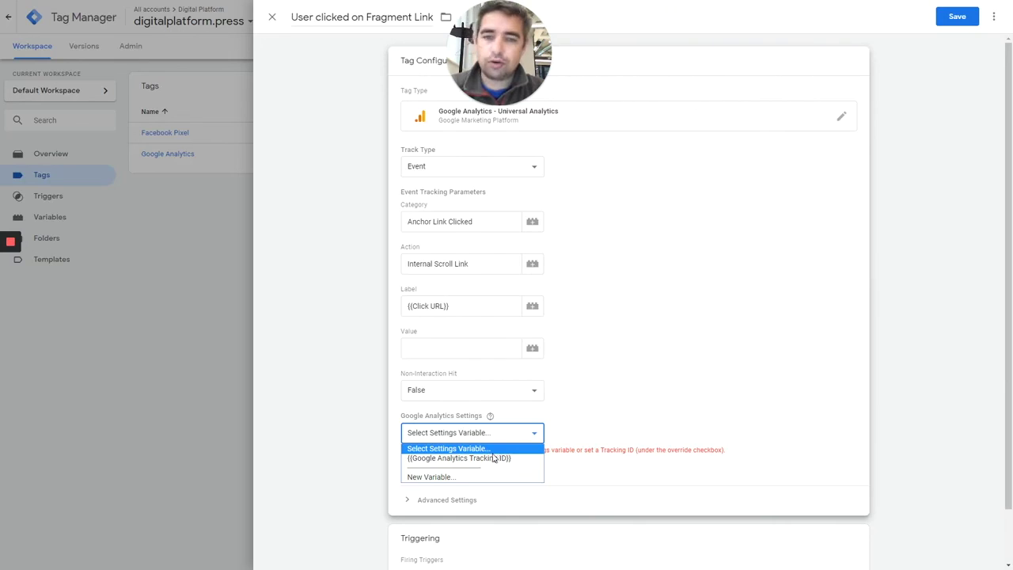
pyautogui.click(491, 458)
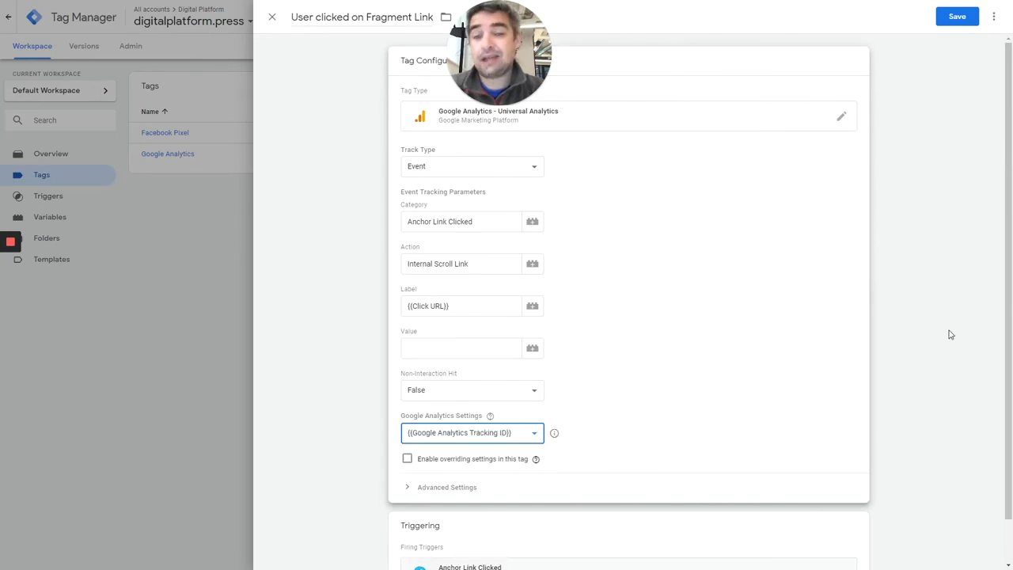
pyautogui.scroll(-1, 949, 335)
pyautogui.click(963, 20)
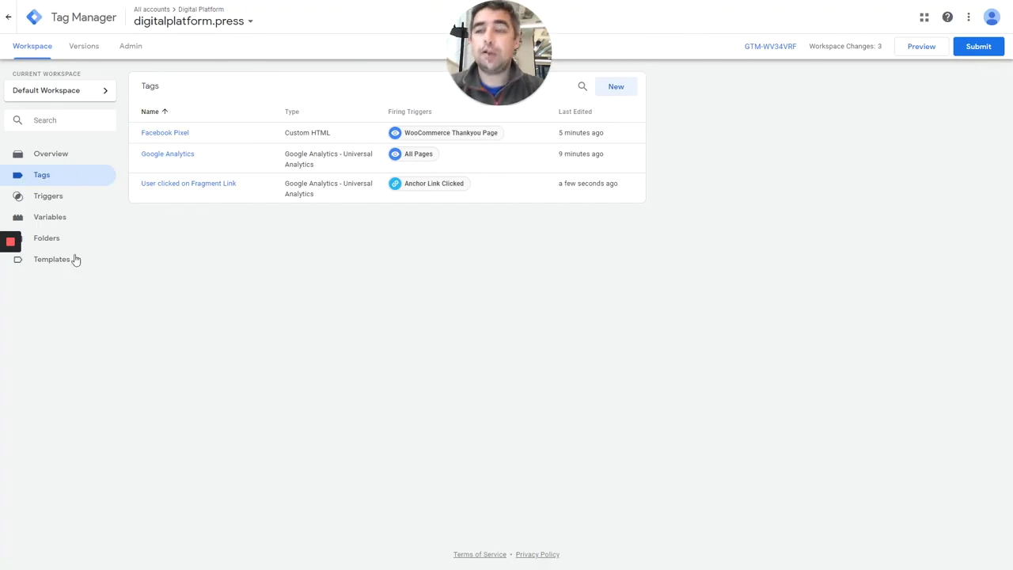
# - Create a new user-defined variable in the workspace and name it URL Fragment
pyautogui.click(70, 219)
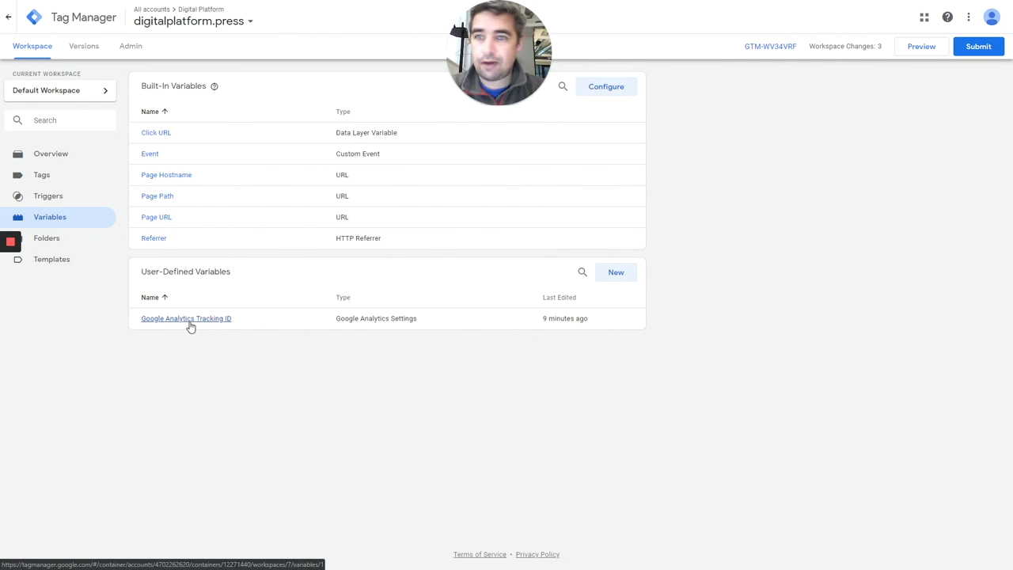
pyautogui.click(622, 275)
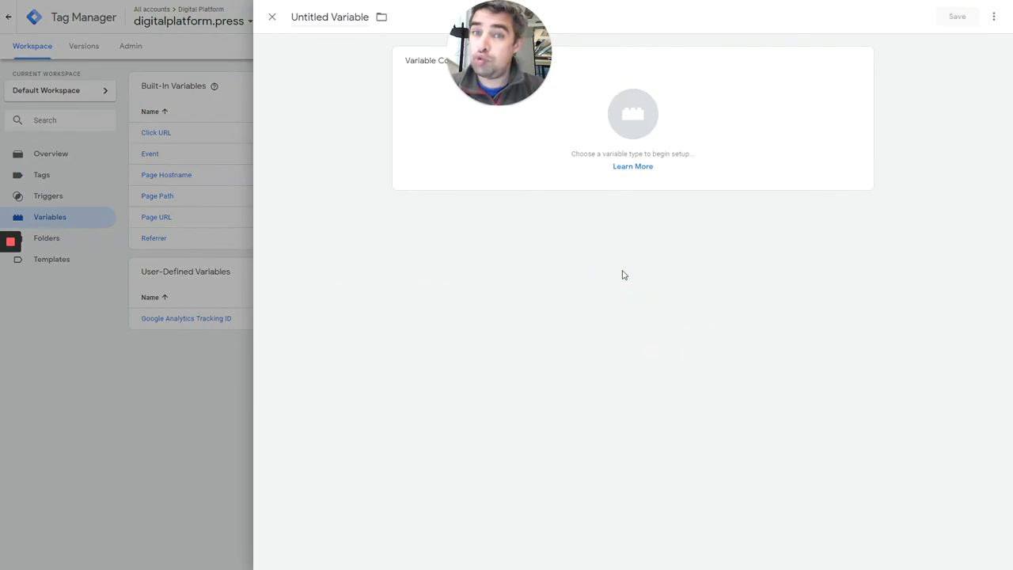
pyautogui.tripleClick(350, 21)
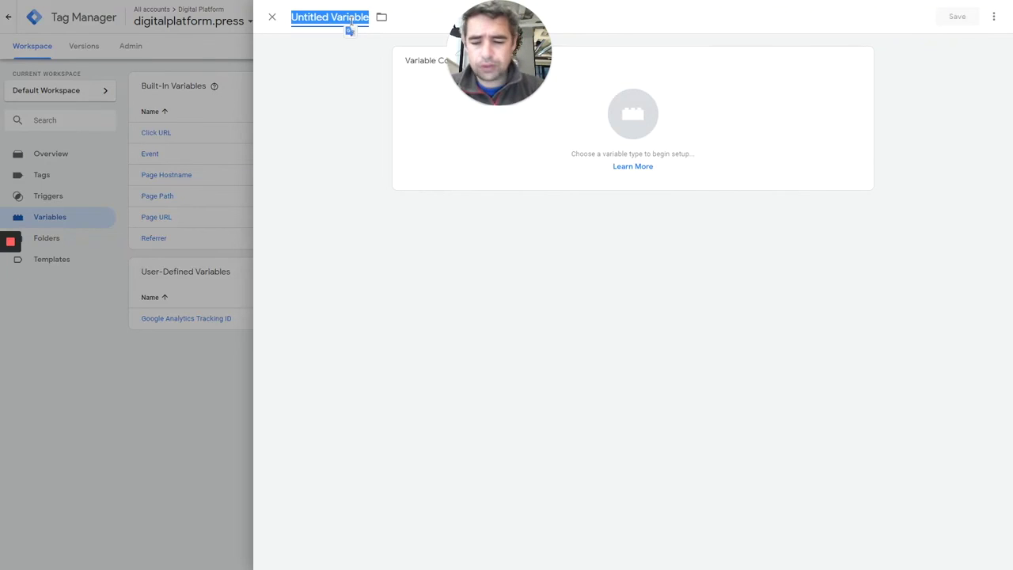
pyautogui.write('URL Fragme')
pyautogui.press('BackSpace')
pyautogui.press('BackSpace')
pyautogui.press('BackSpace')
pyautogui.write('gm')
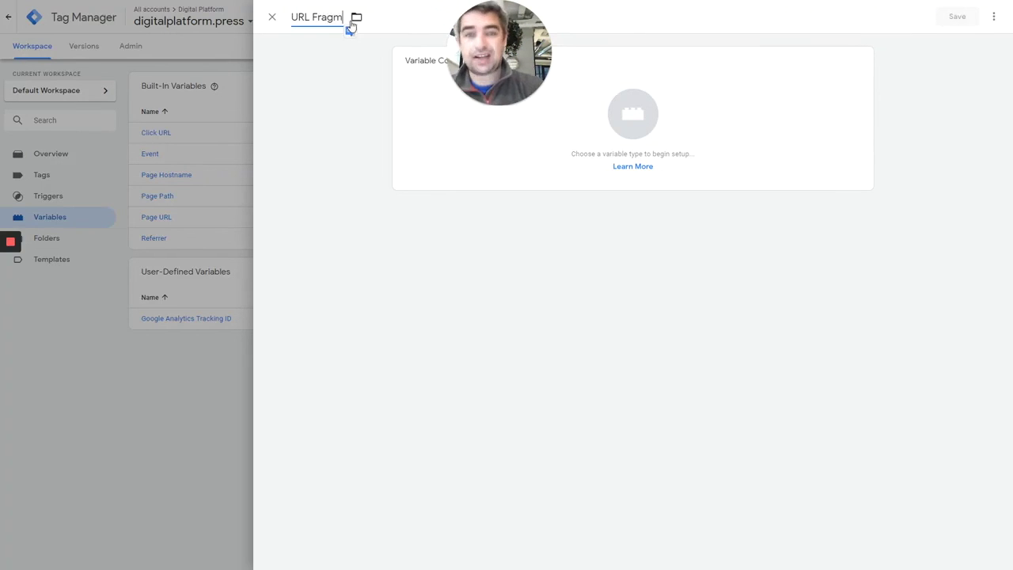
pyautogui.write('ent')
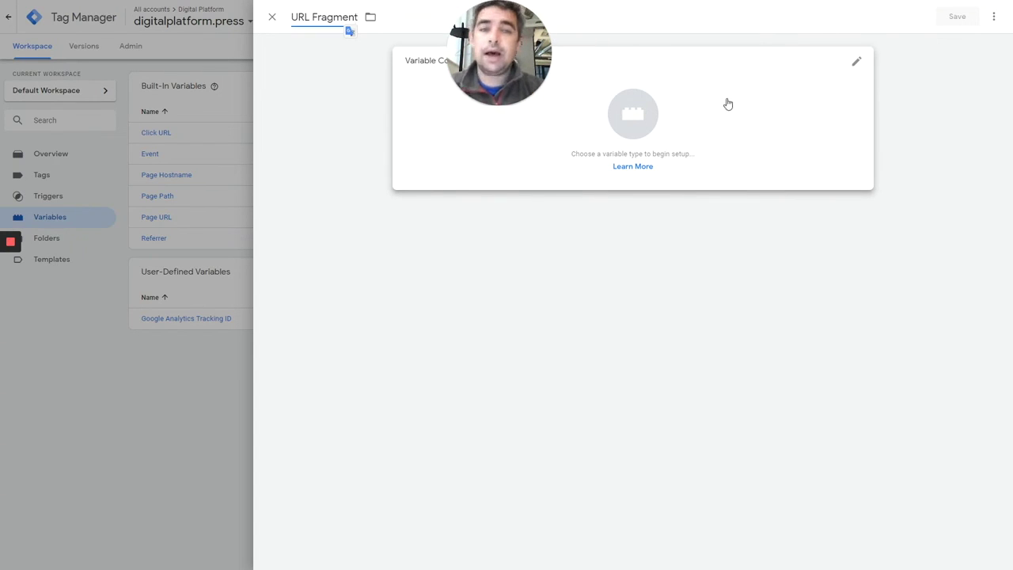
# - Make URL Fragment a URL variable with the component type Fragment
pyautogui.click(725, 102)
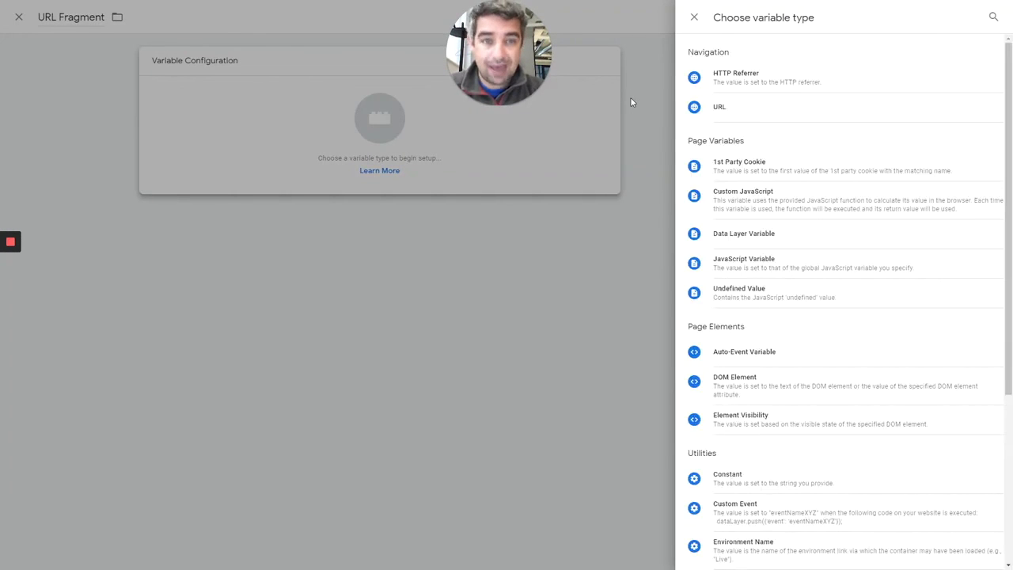
pyautogui.click(715, 109)
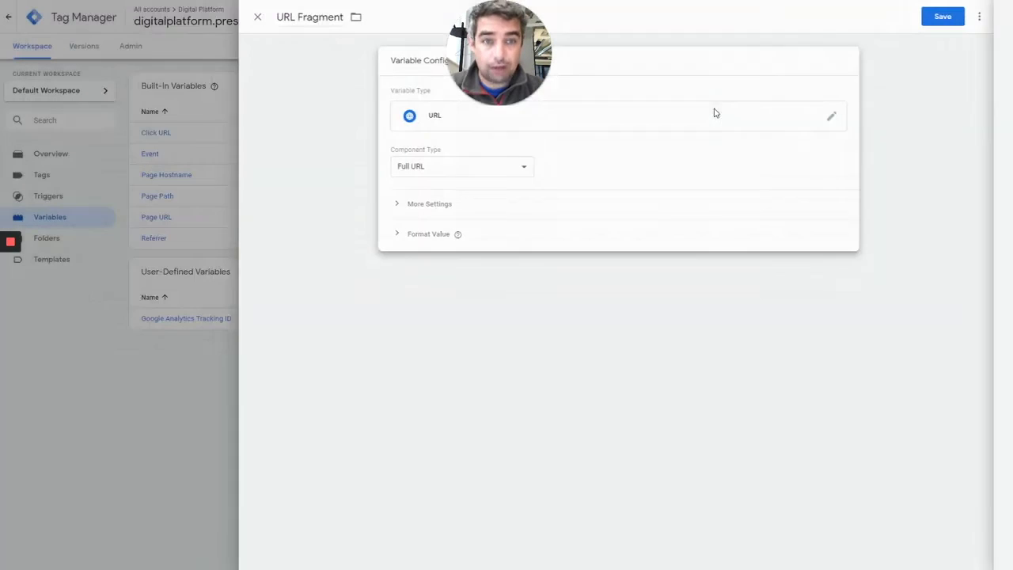
pyautogui.click(535, 168)
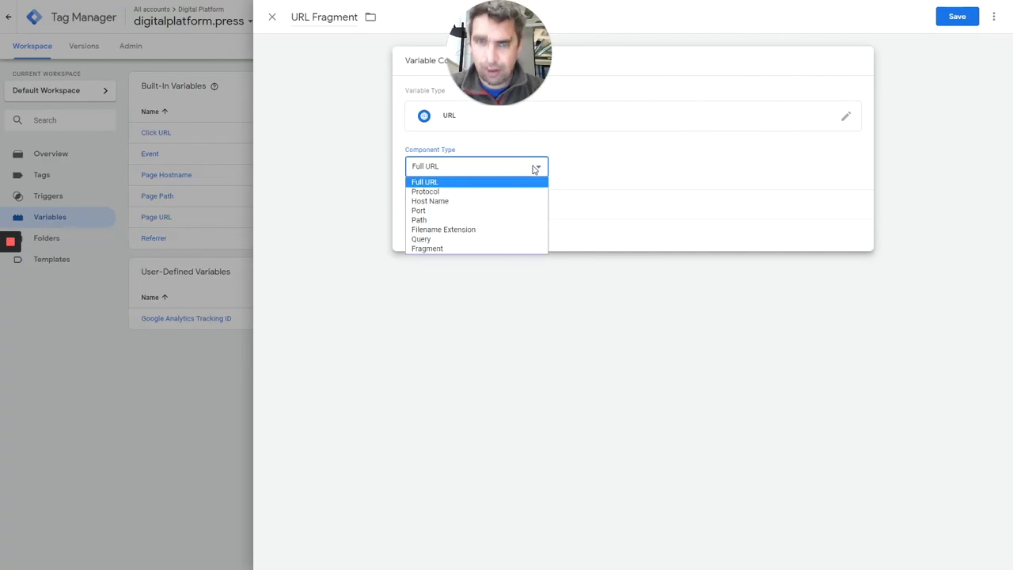
pyautogui.click(430, 250)
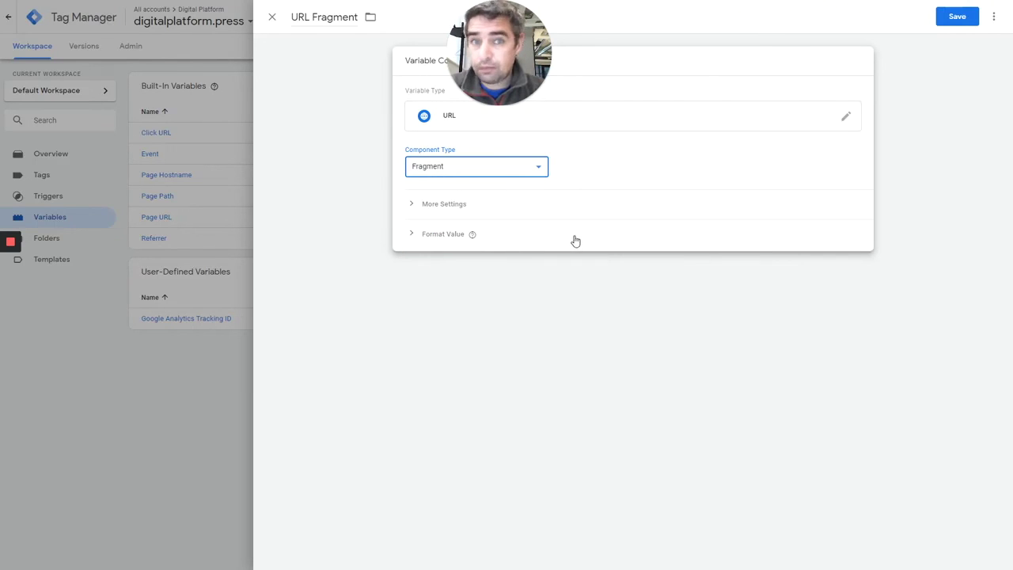
# - Set the variable's URL source to Click URL and save the variable
pyautogui.click(471, 234)
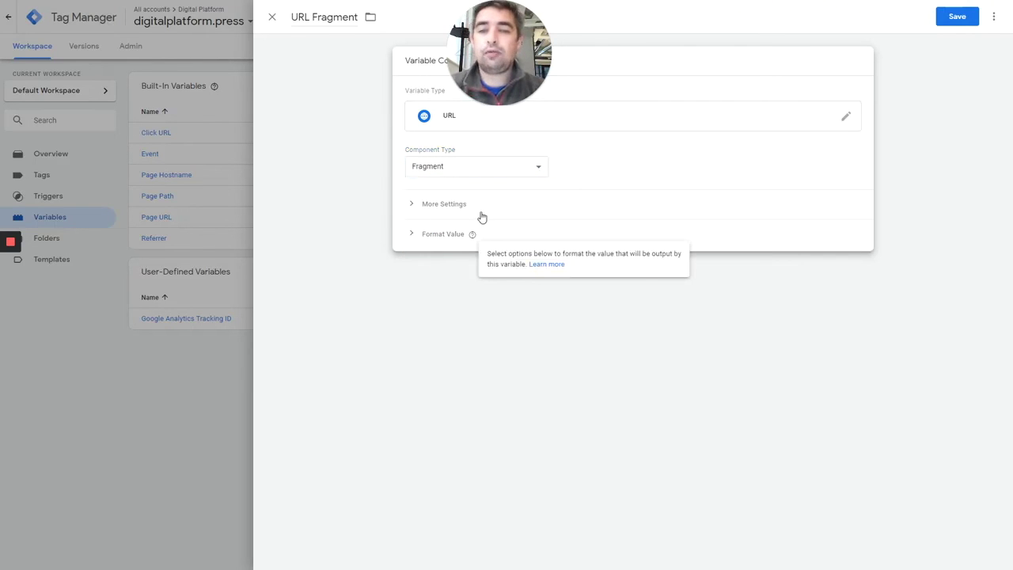
pyautogui.click(411, 204)
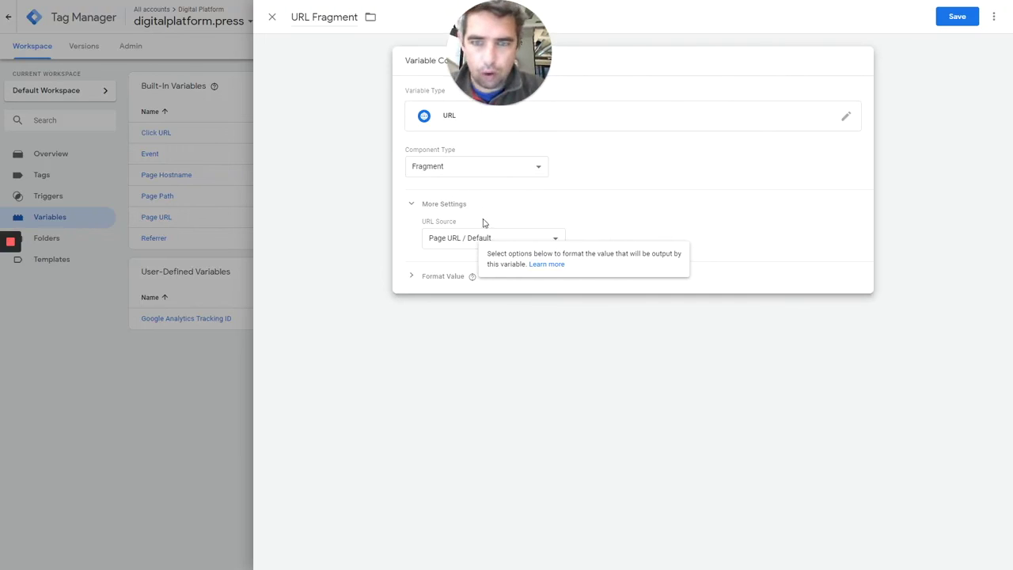
pyautogui.click(447, 243)
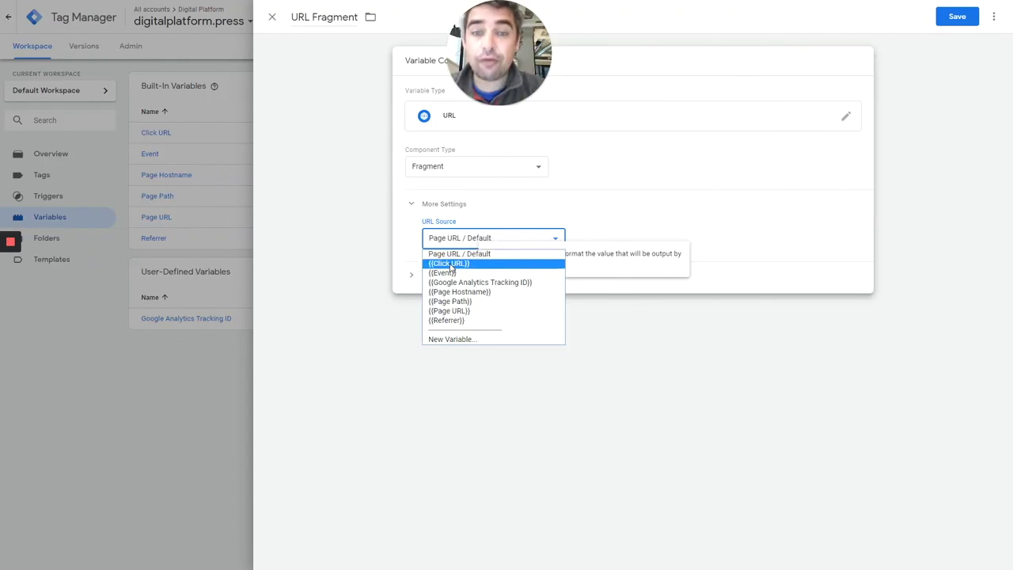
pyautogui.click(448, 266)
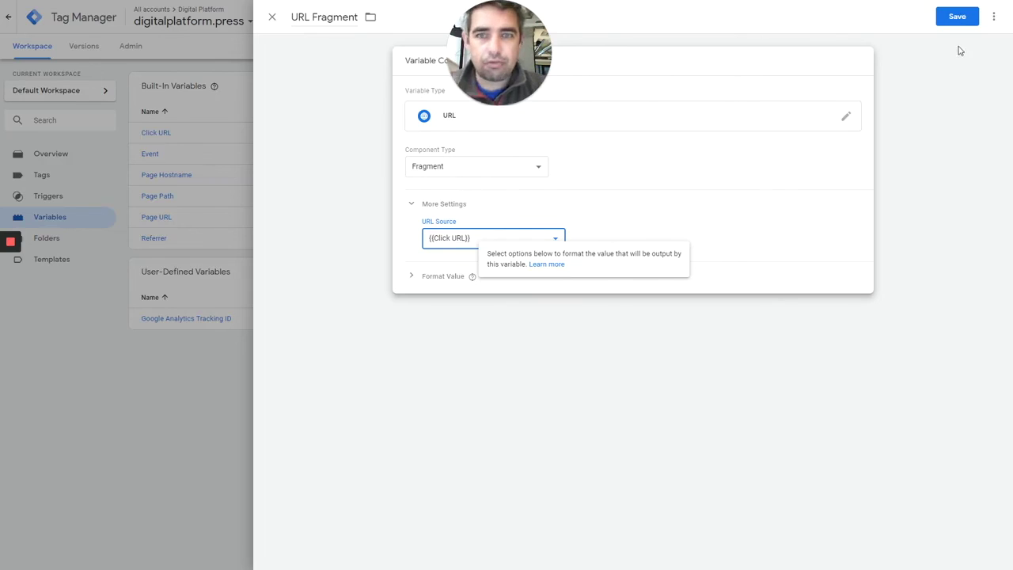
pyautogui.click(959, 18)
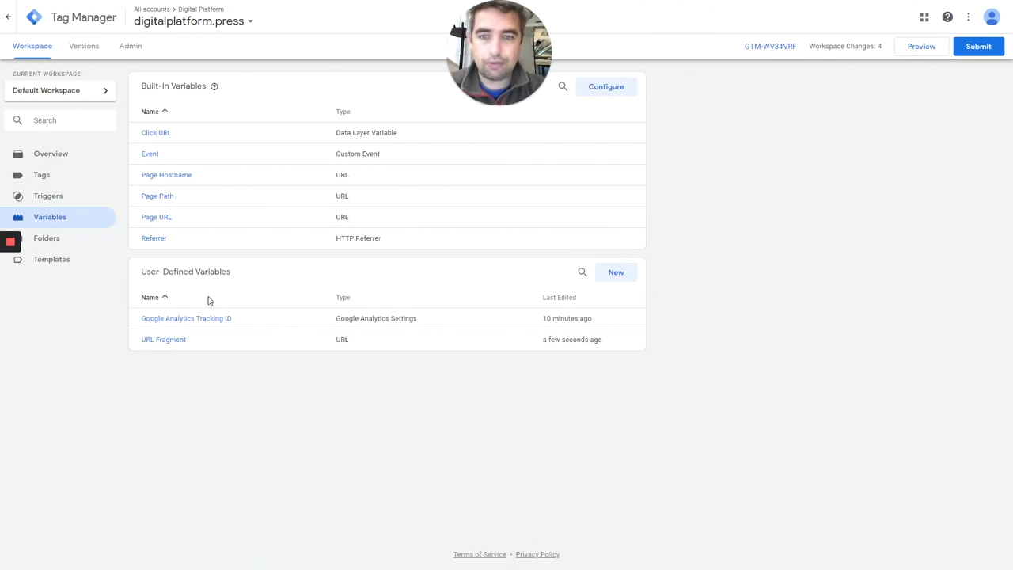
# - Append the URL Fragment variable after Click URL in the label of the User clicked on Fragment Link tag and save the tag
pyautogui.click(43, 181)
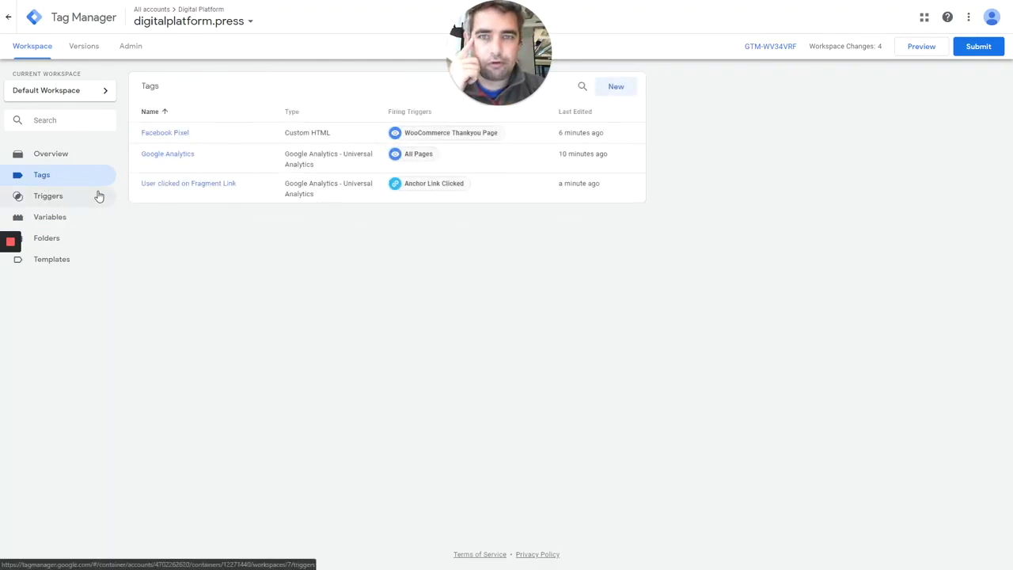
pyautogui.click(215, 190)
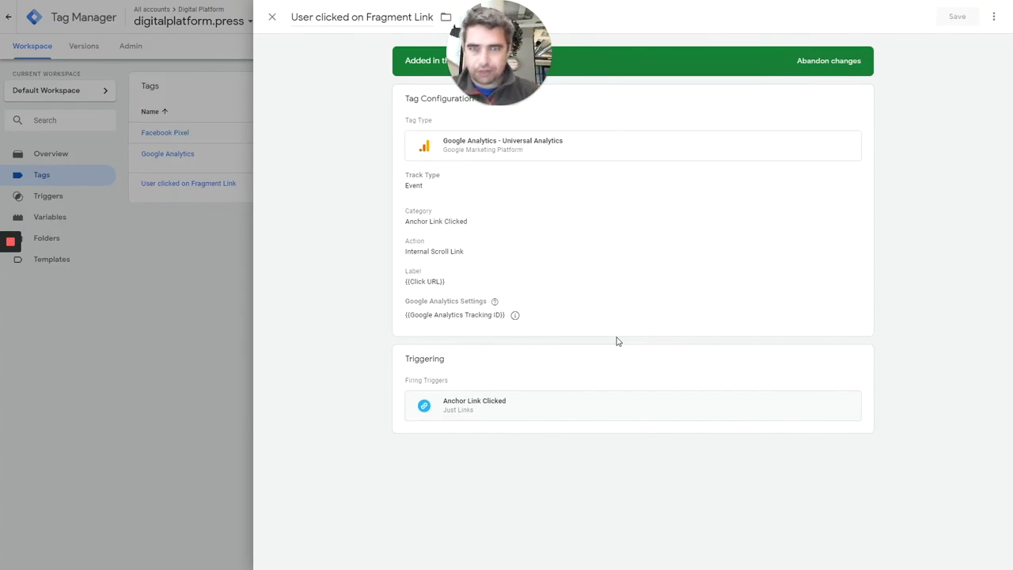
pyautogui.click(462, 278)
pyautogui.click(532, 305)
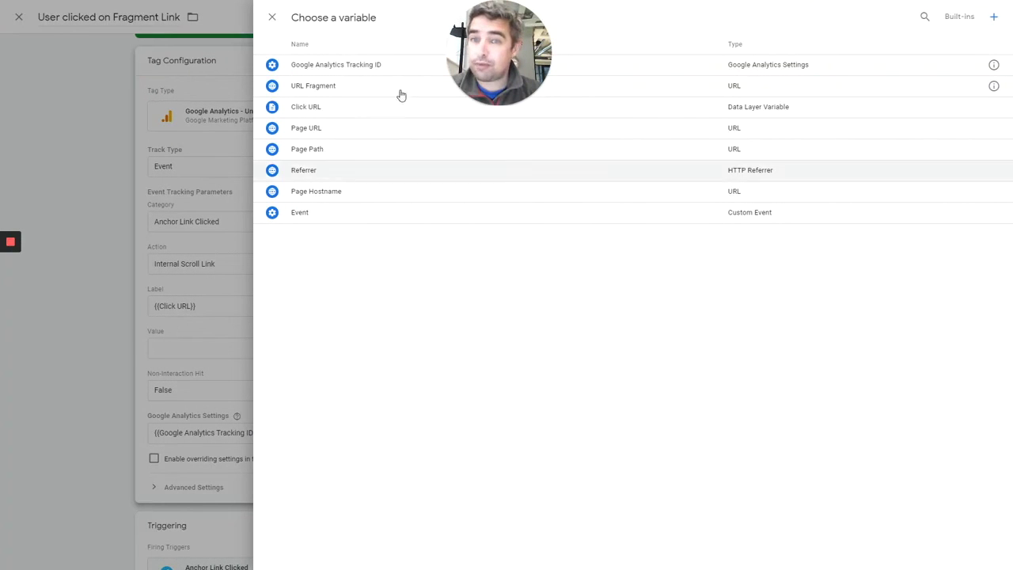
pyautogui.click(340, 85)
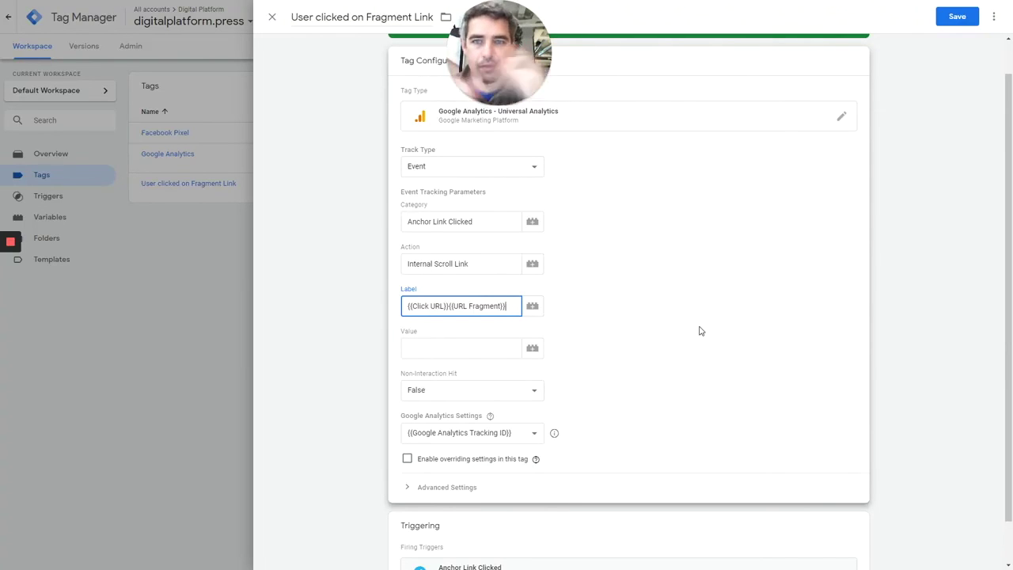
pyautogui.click(959, 15)
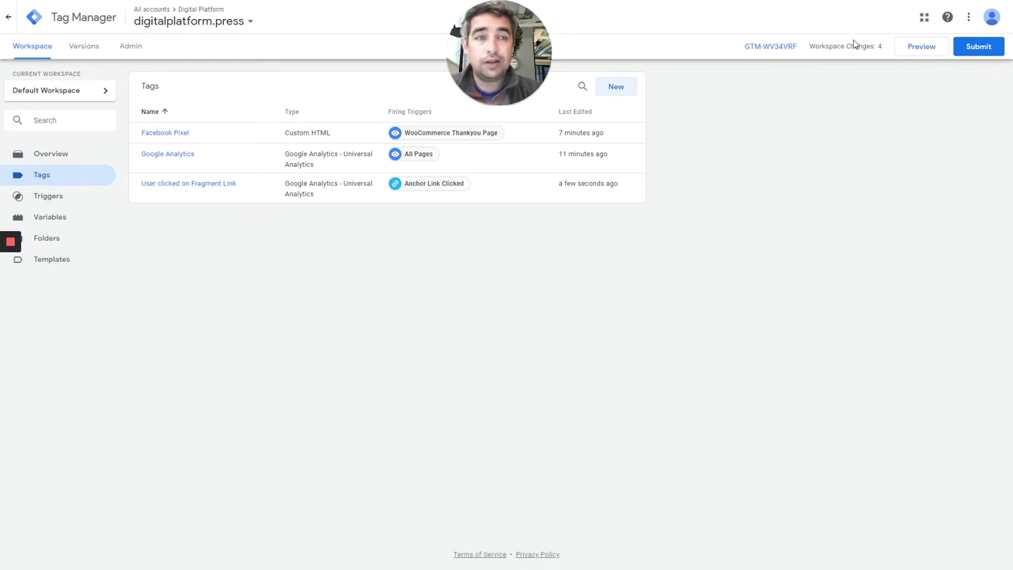
# - Start submitting the workspace changes and name the version "Adding on page anchor link click event for GA4"
pyautogui.click(988, 49)
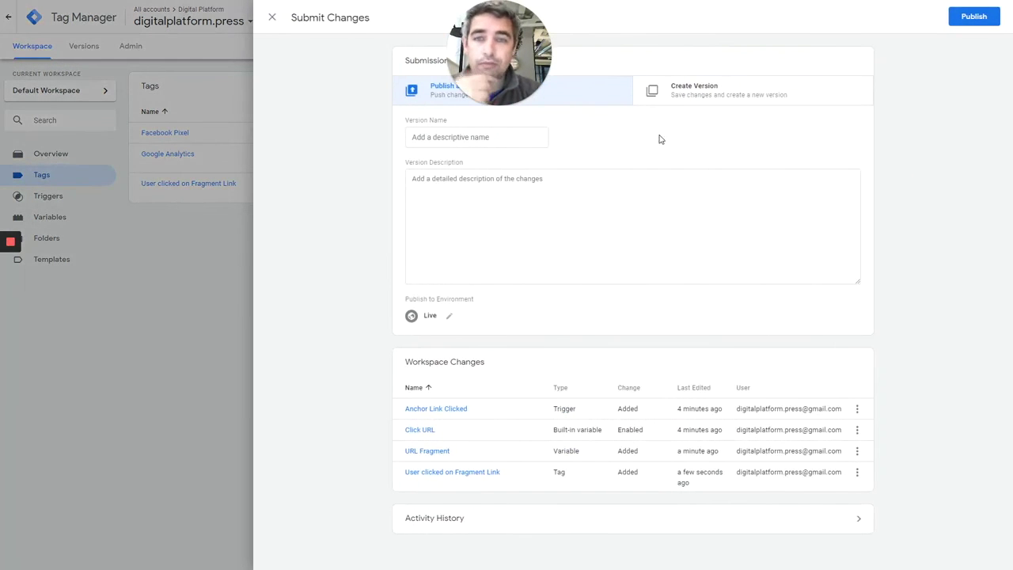
pyautogui.click(491, 139)
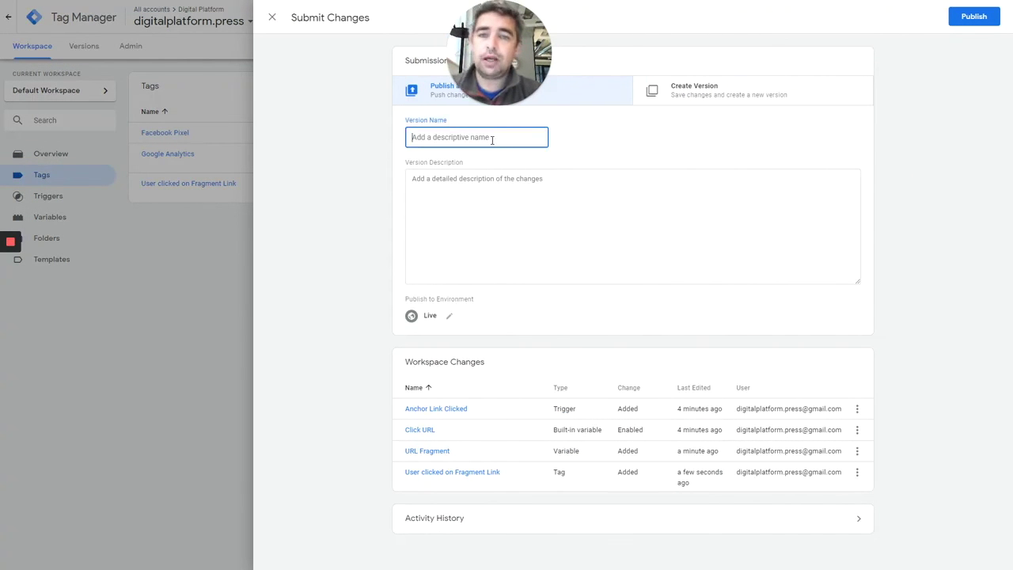
pyautogui.write('Addin')
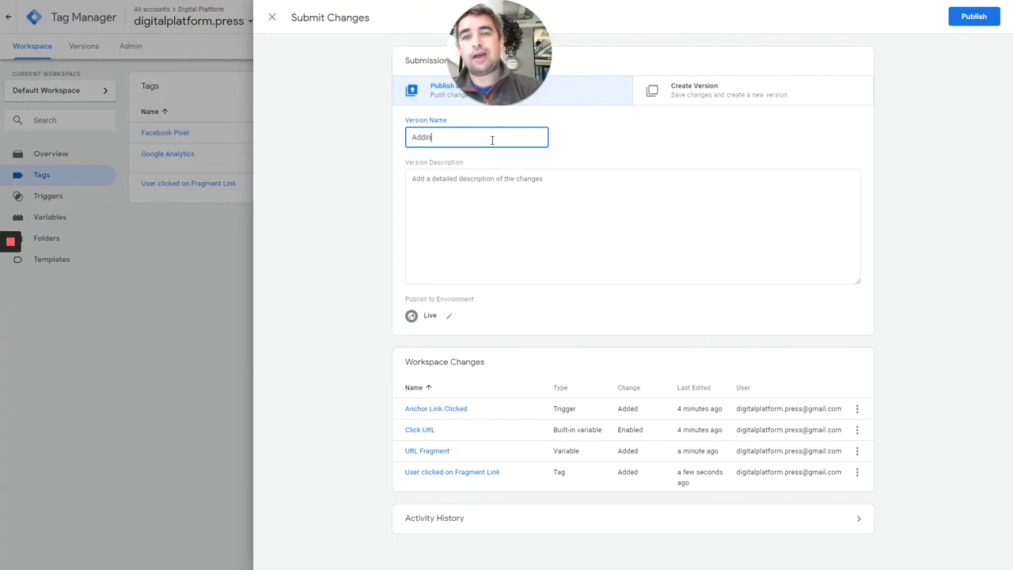
pyautogui.write('g on page ')
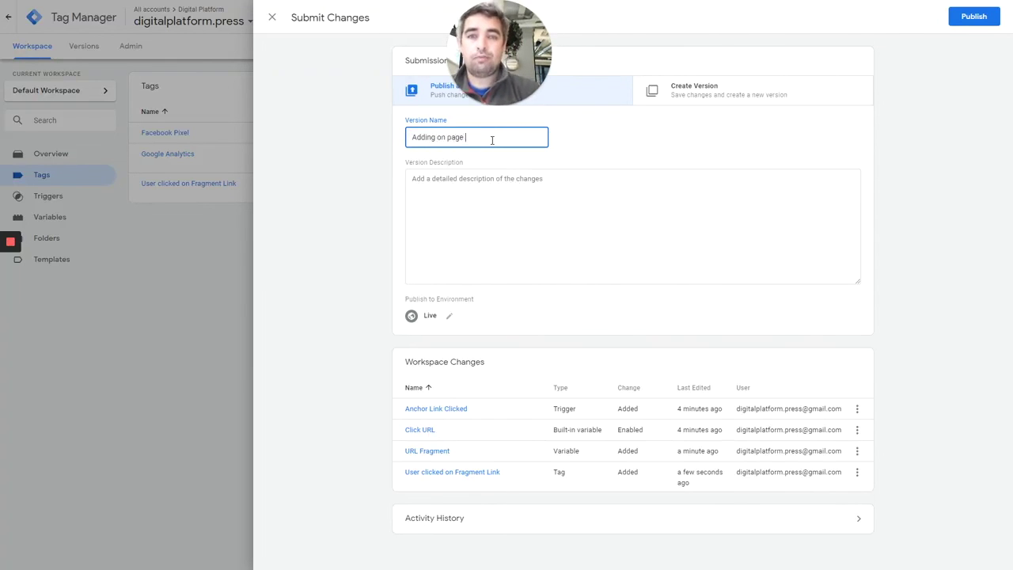
pyautogui.write('anchor link click event for GA4')
# - Describe the version as "Setup tag to pass event to GA" and "Setup variable to pull the fragment from the href of the link that was clicked"
pyautogui.click(468, 200)
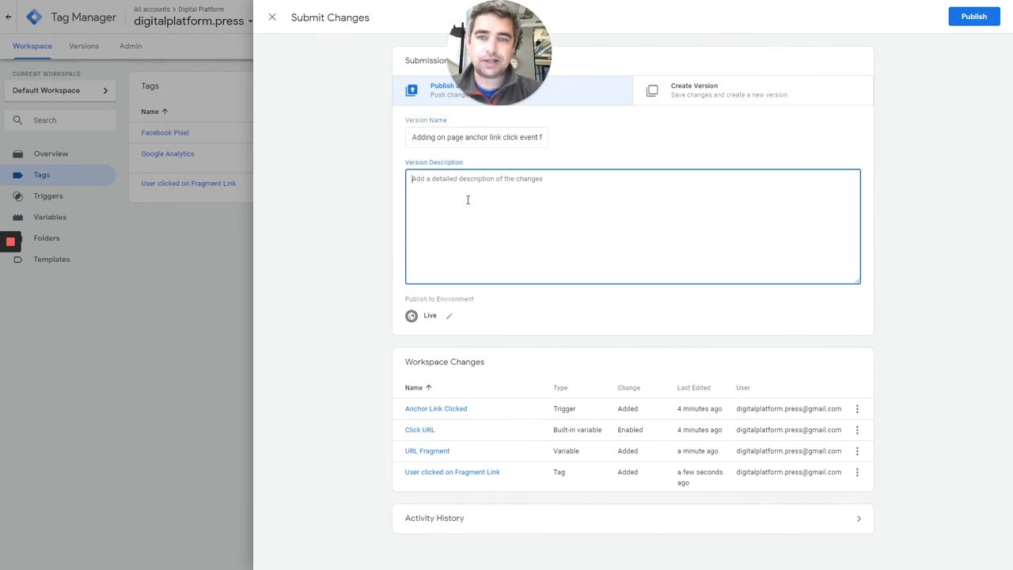
pyautogui.write('Set')
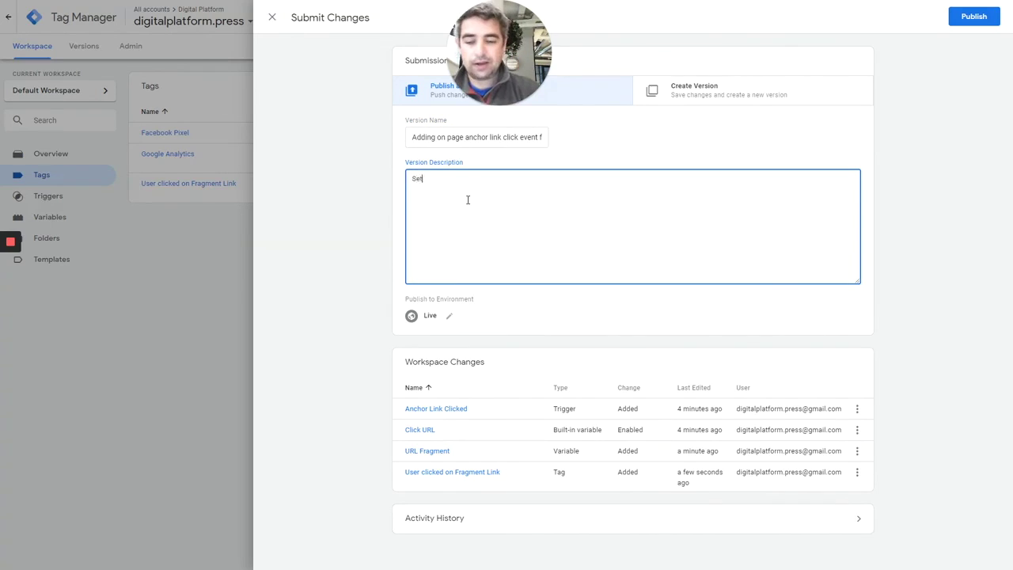
pyautogui.write('up tag to pa')
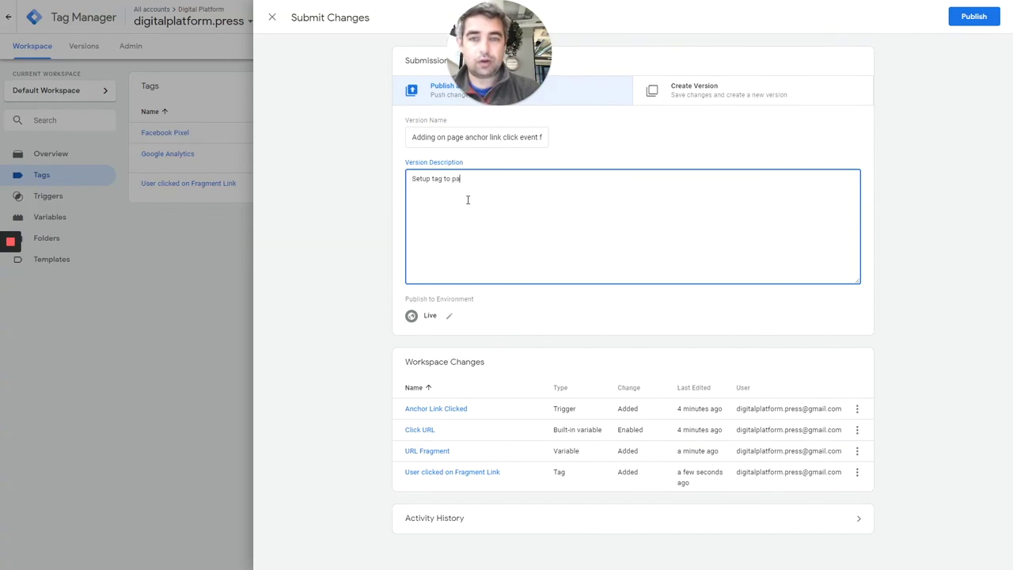
pyautogui.write('ss event to GSet')
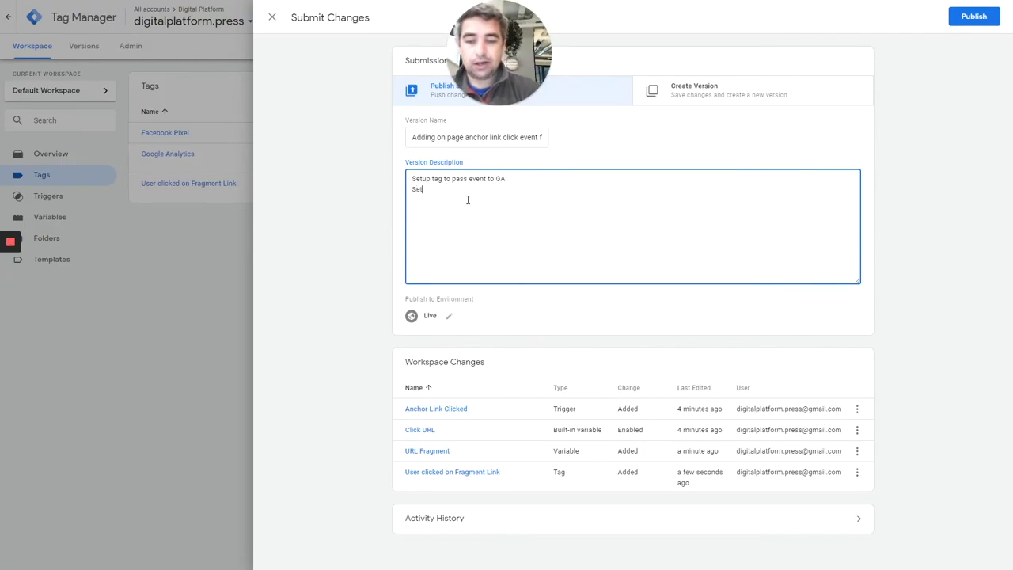
pyautogui.write('up variable')
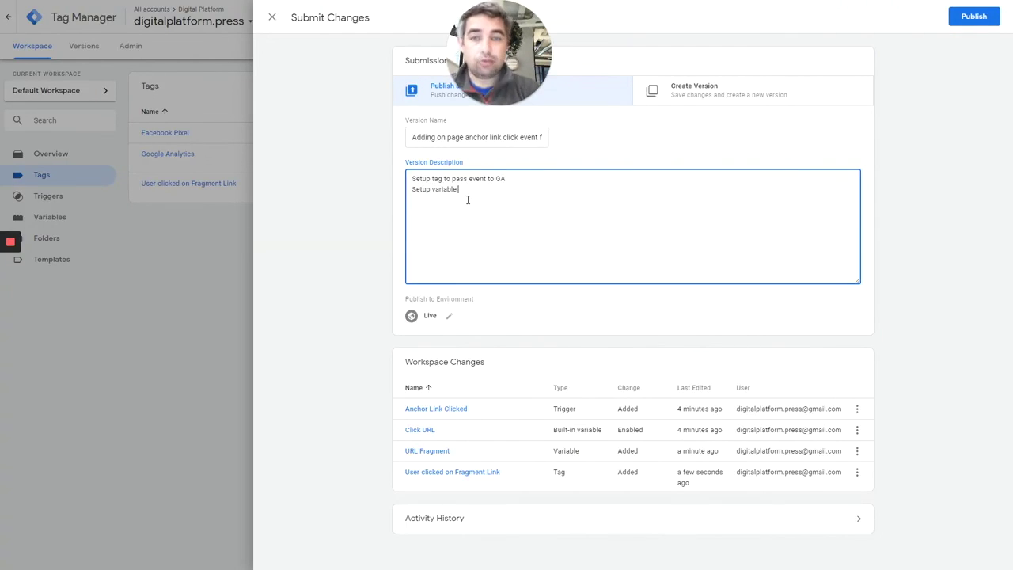
pyautogui.write(' to pull')
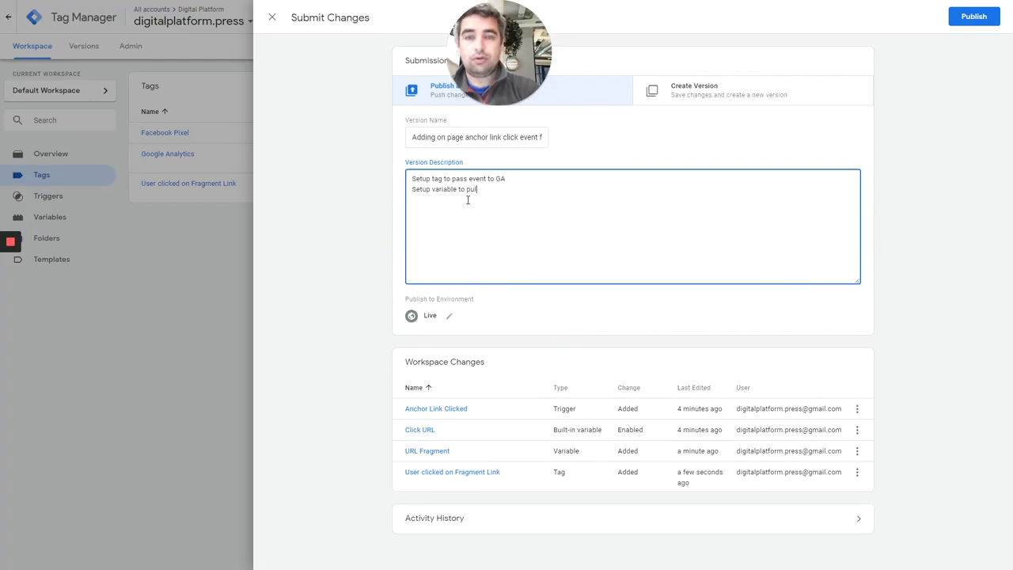
pyautogui.write(' the fragfmen')
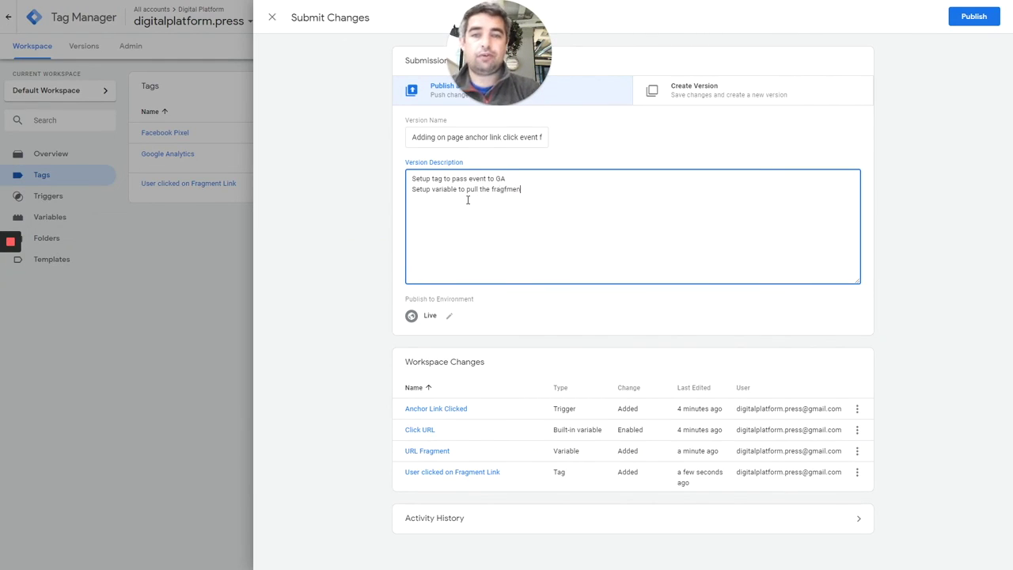
pyautogui.write('ment from the href of the link that was clicked')
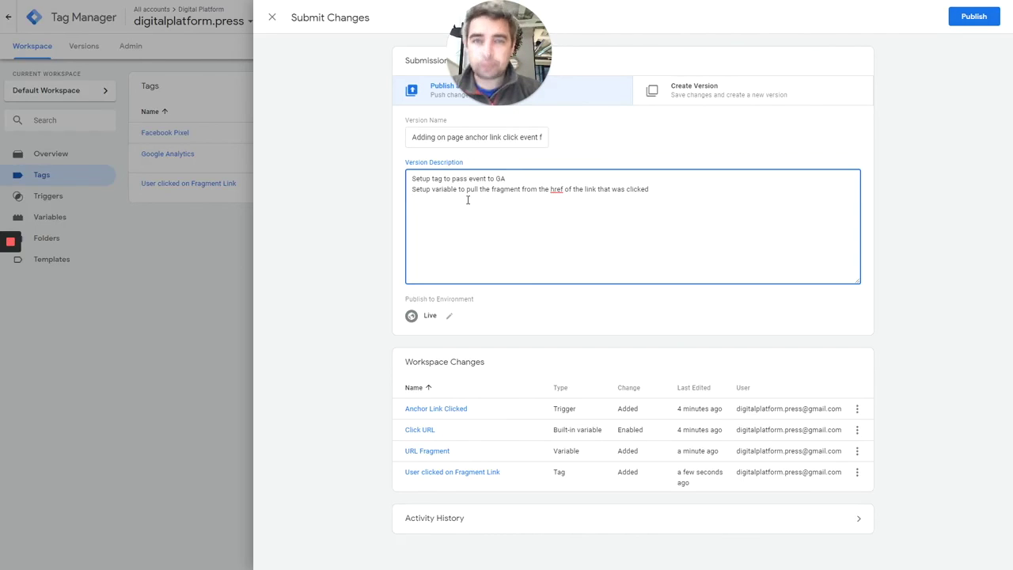
# - Add the description line "Setup trigger to fire when a link which is for an anchor is clicked" and publish the version
pyautogui.write('Setup')
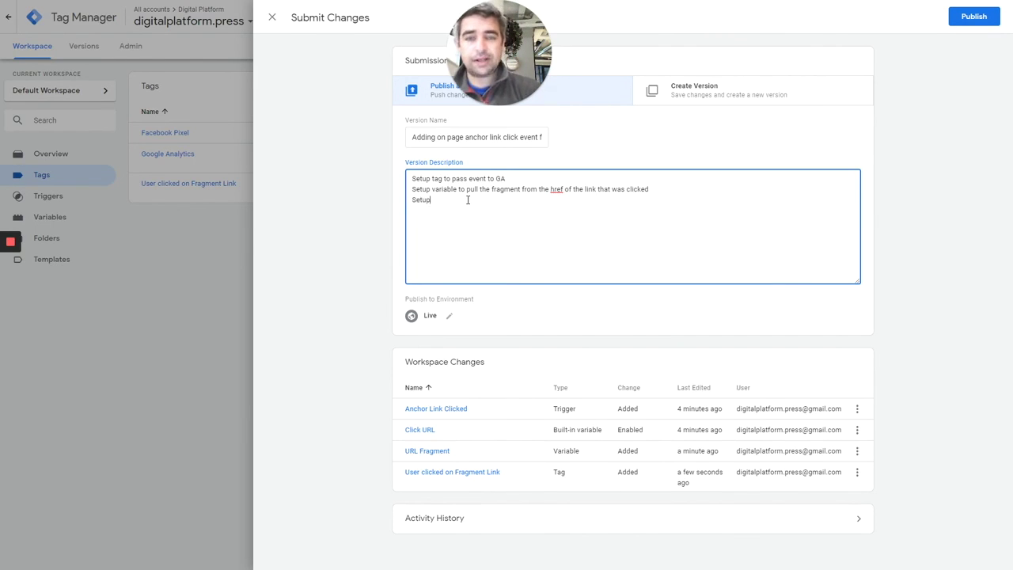
pyautogui.write(' truigge')
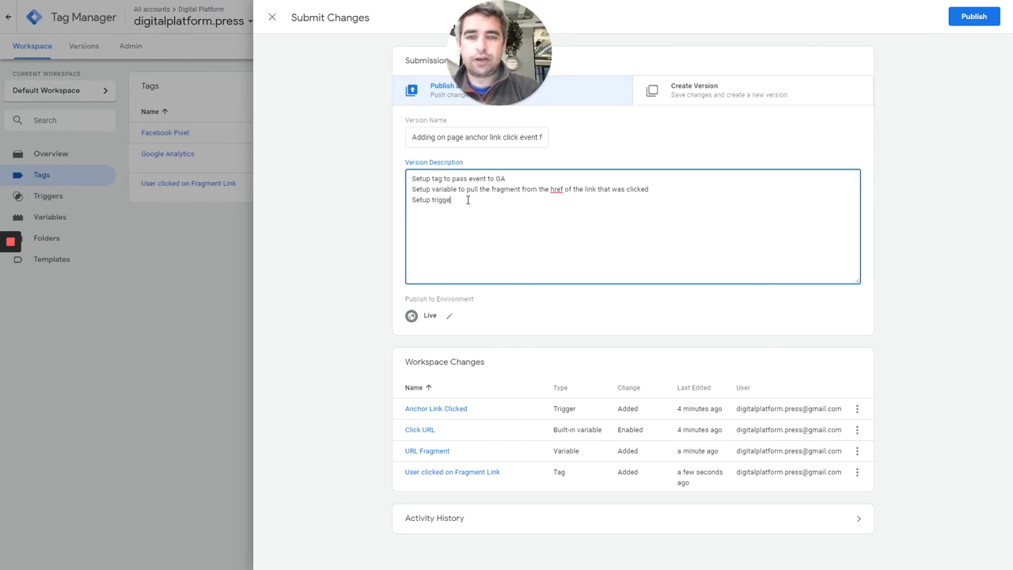
pyautogui.write('r to fire w')
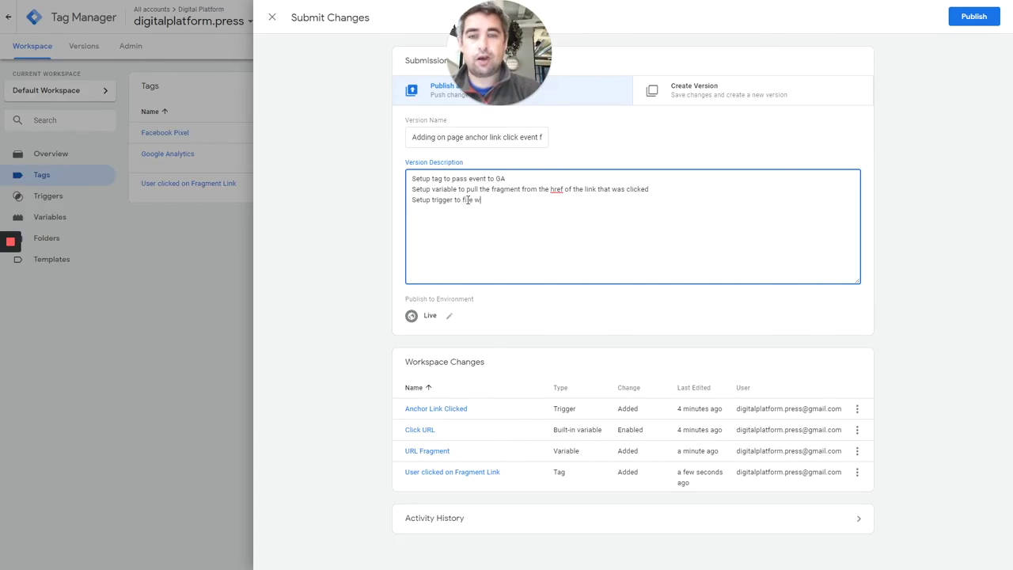
pyautogui.write('hen a link whic')
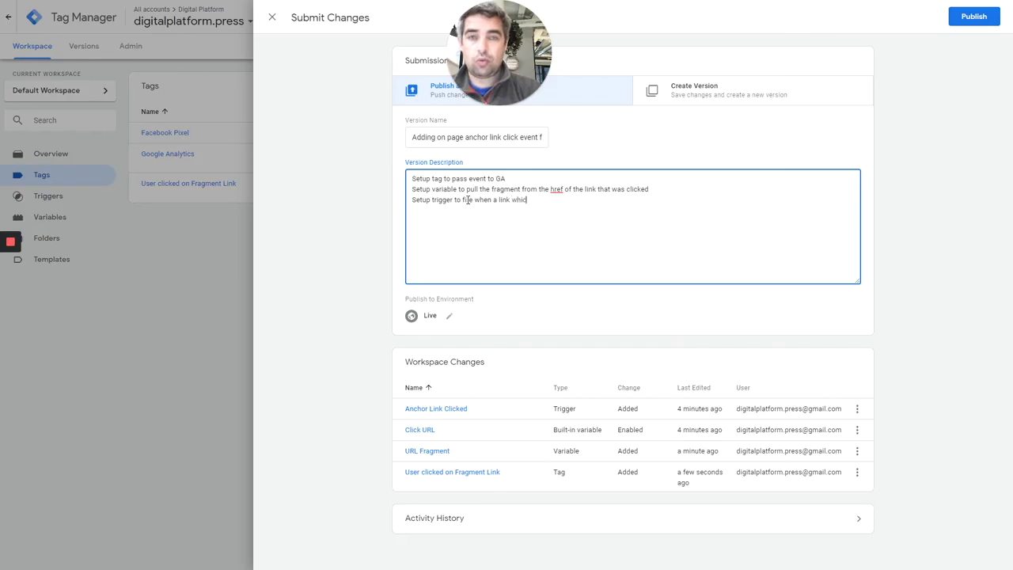
pyautogui.write('h is for an a')
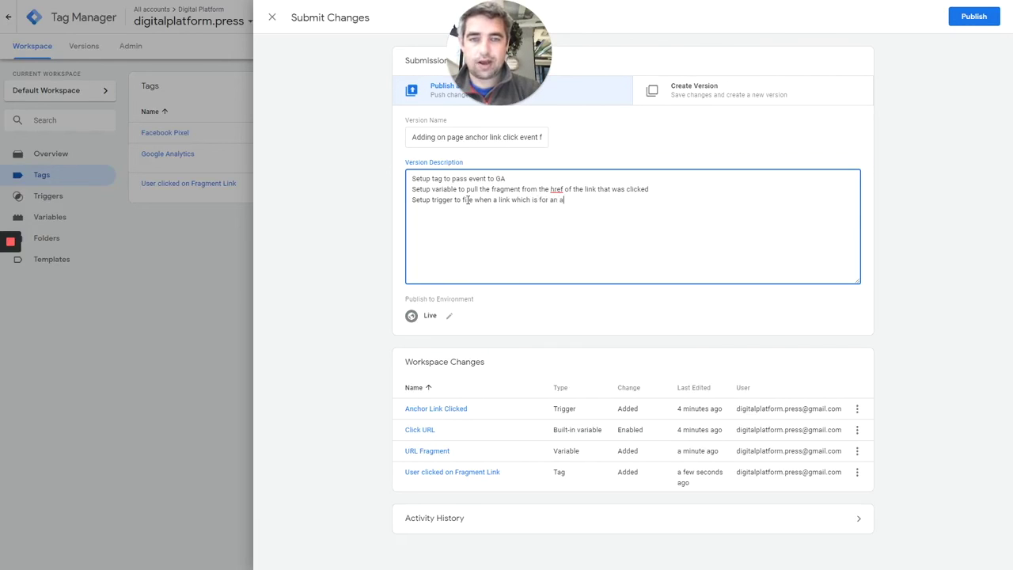
pyautogui.write('nchor is clicked')
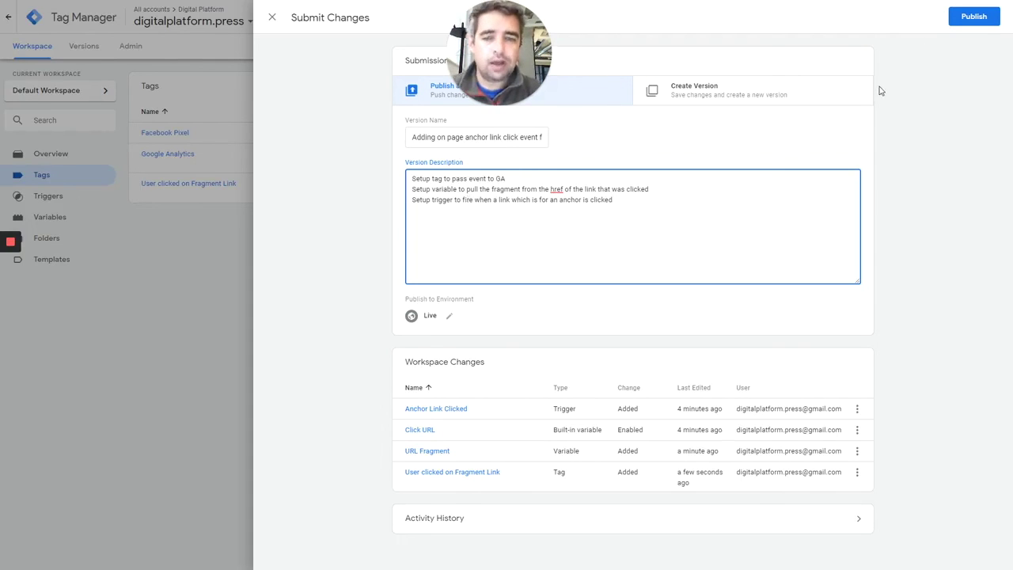
pyautogui.click(979, 19)
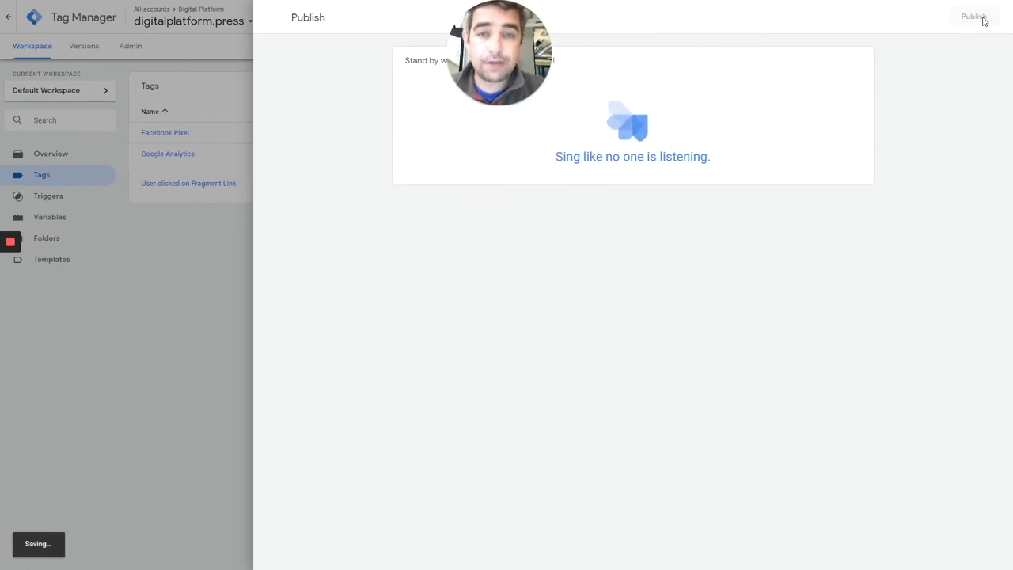